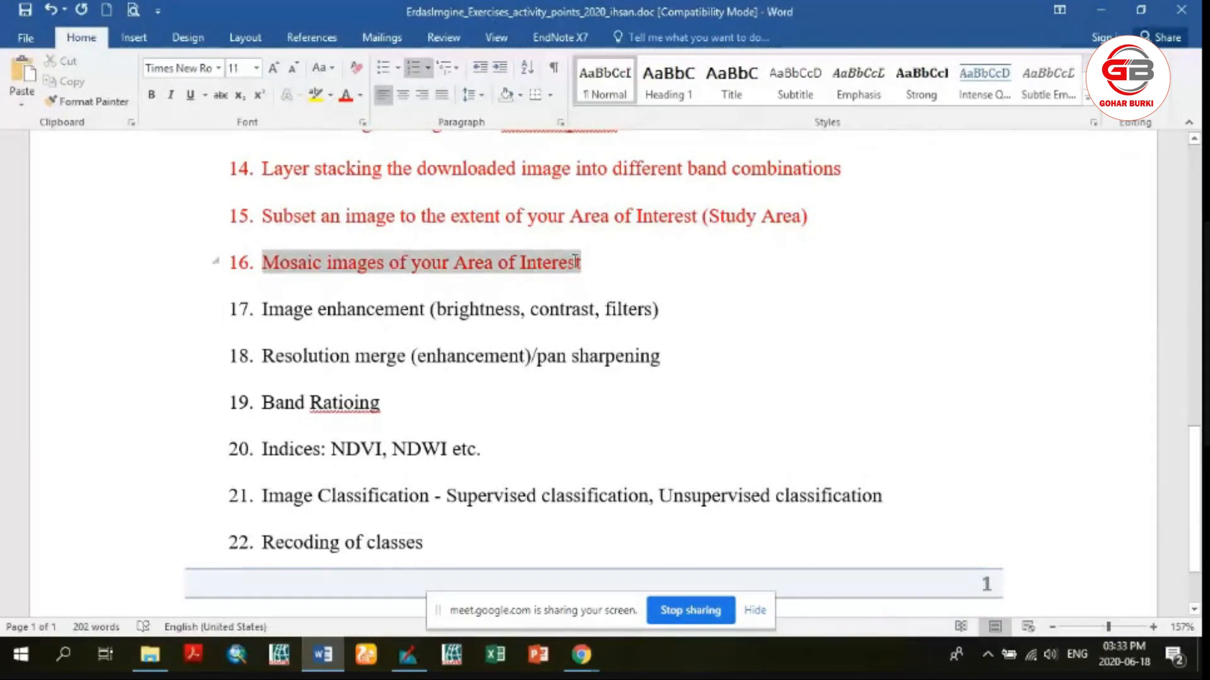
click(529, 264)
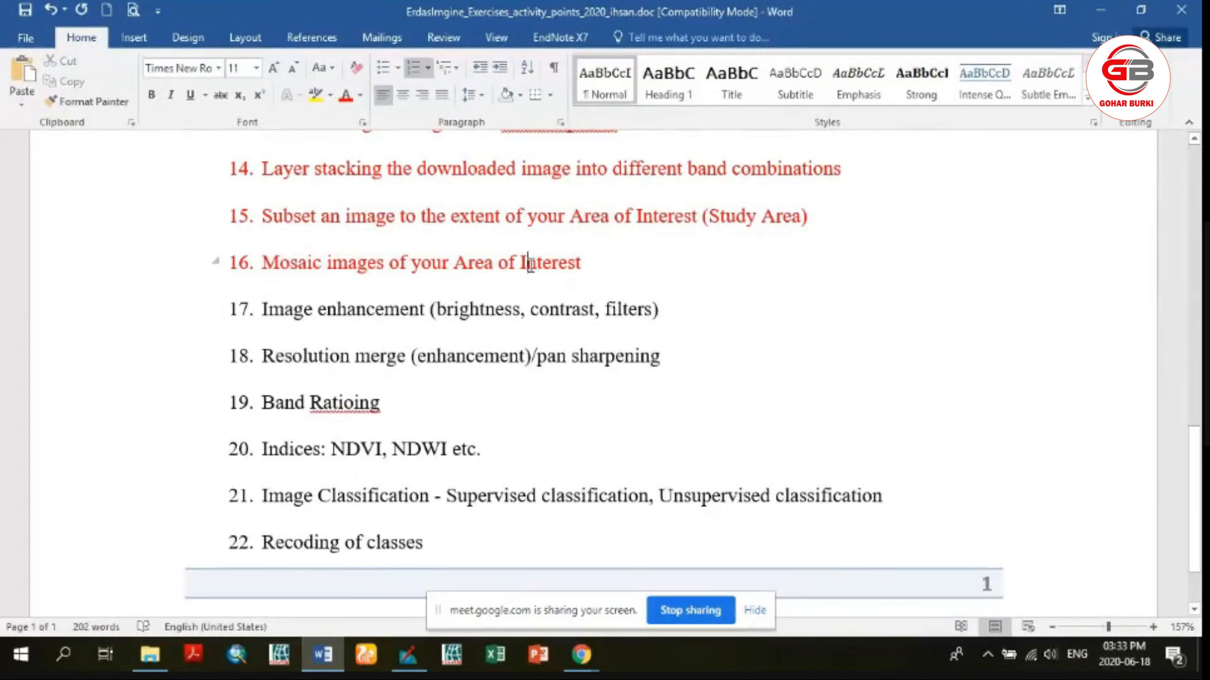
click(454, 264)
click(477, 264)
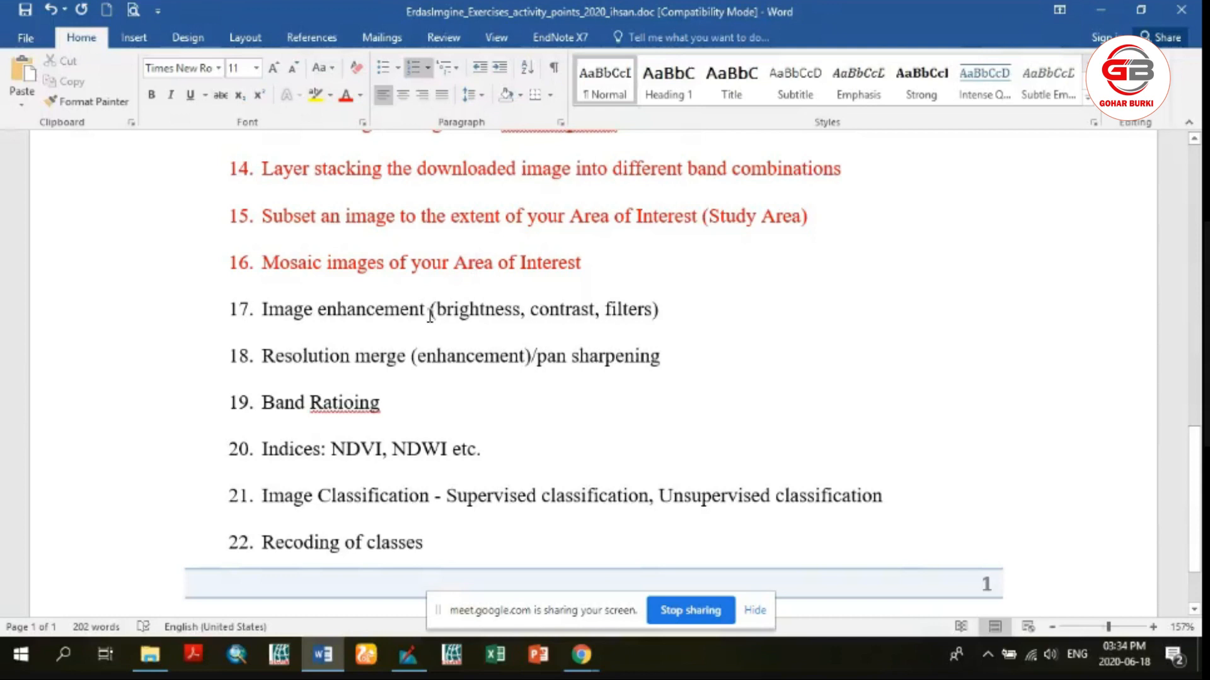
click(458, 263)
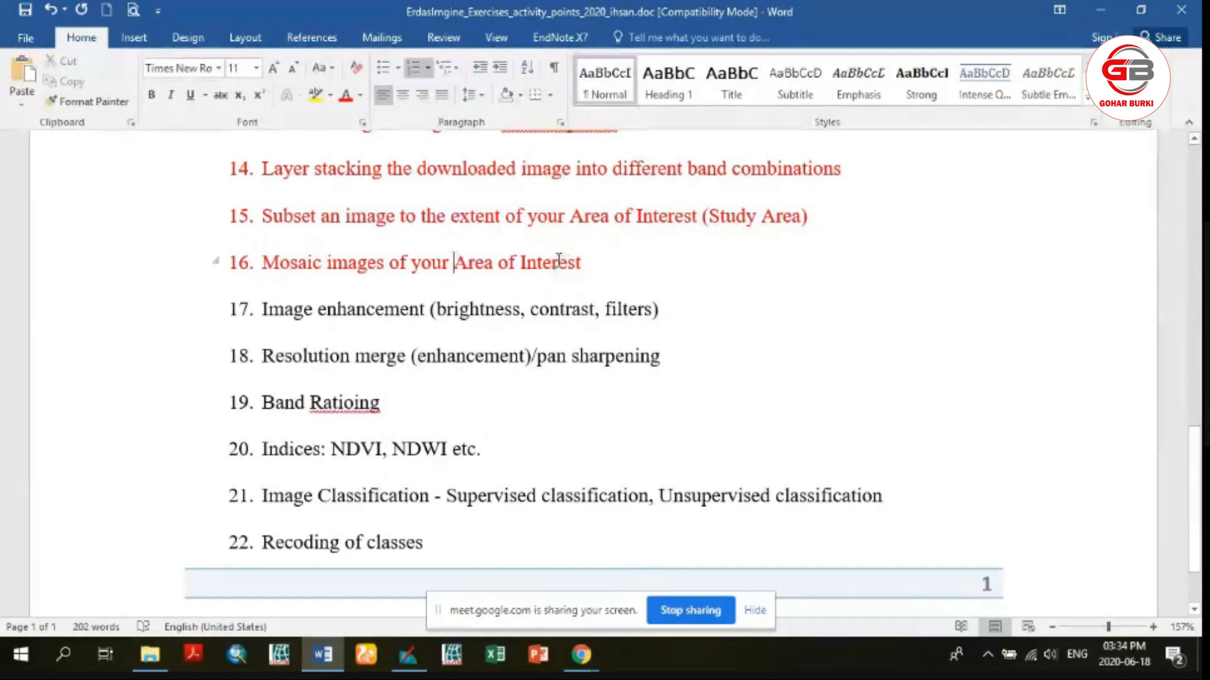
click(528, 264)
Switch to ERDAS IMAGINE and browse for a layer in Old_Laptop_D on drive F, down to the EX03 demo folder of ERDAS Exercises
click(408, 655)
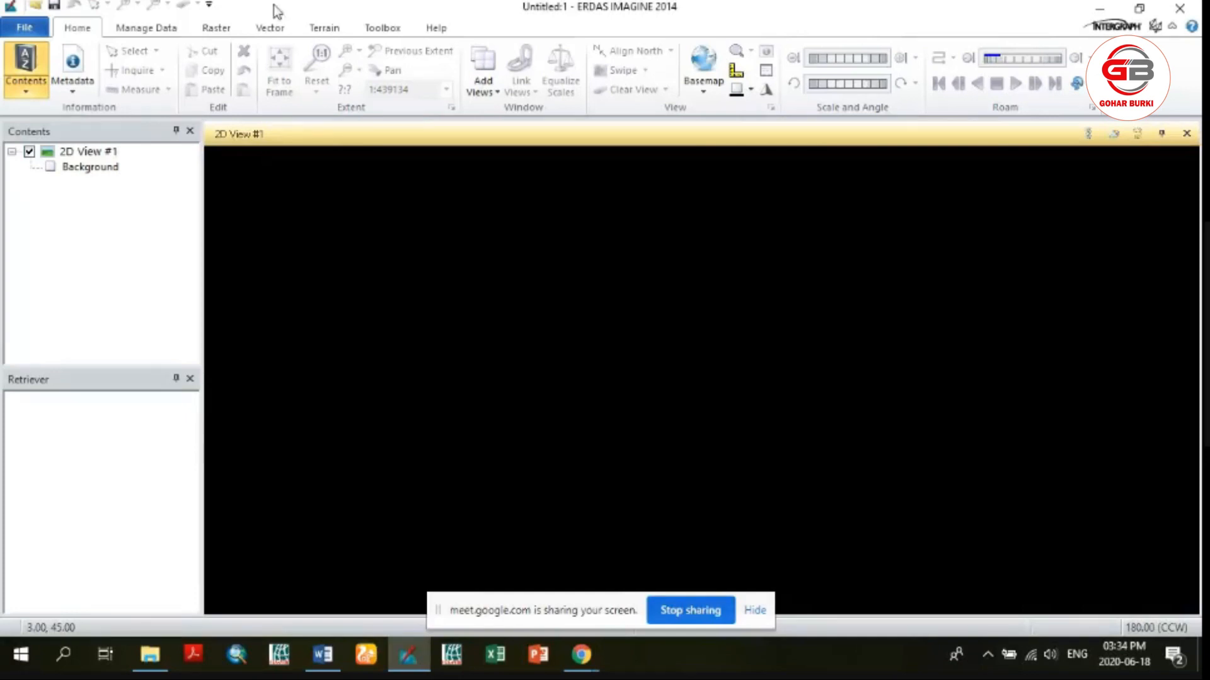
click(40, 9)
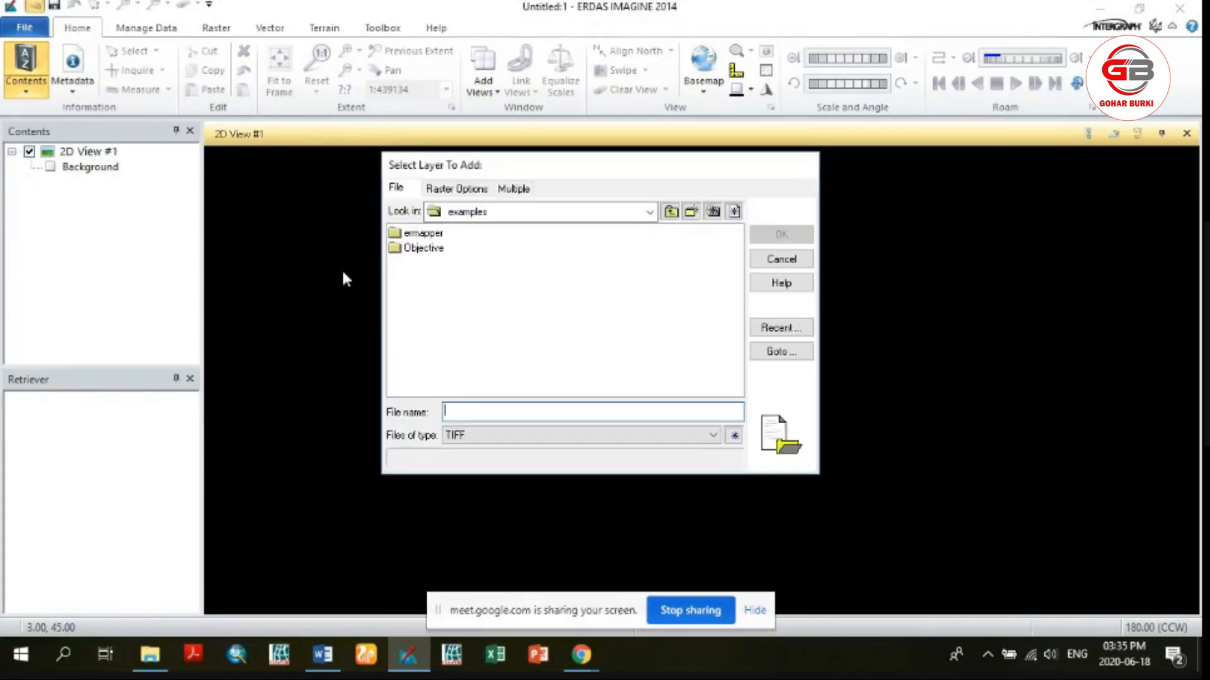
click(650, 212)
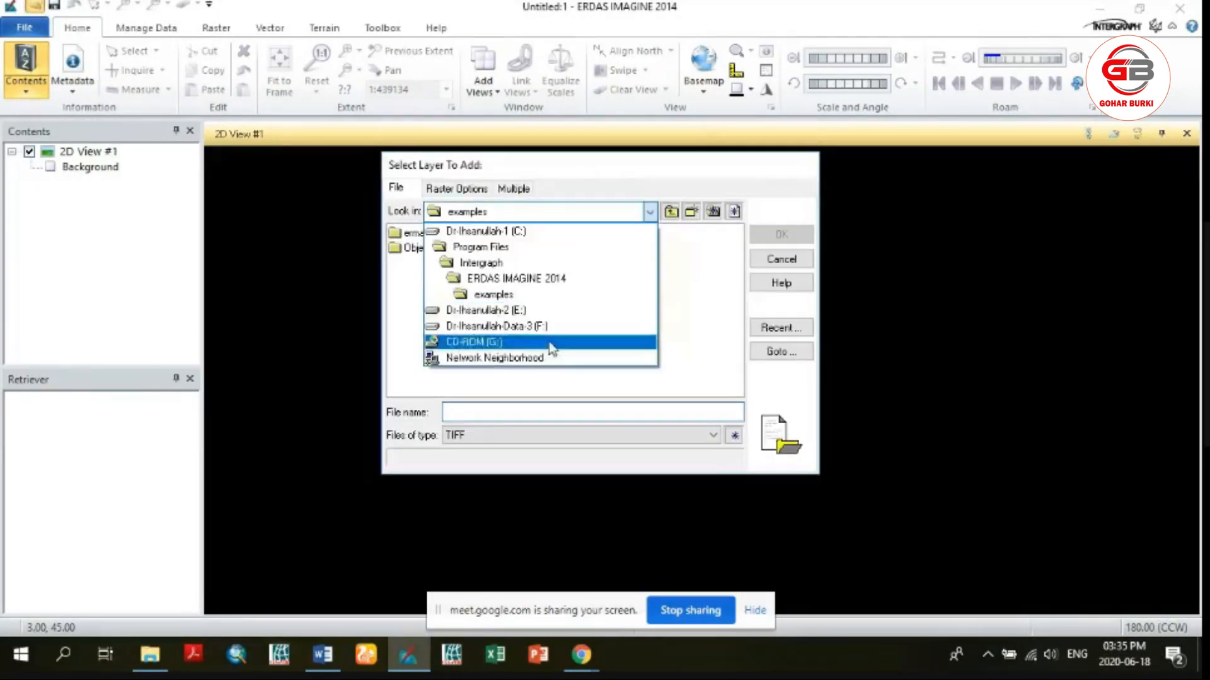
click(542, 327)
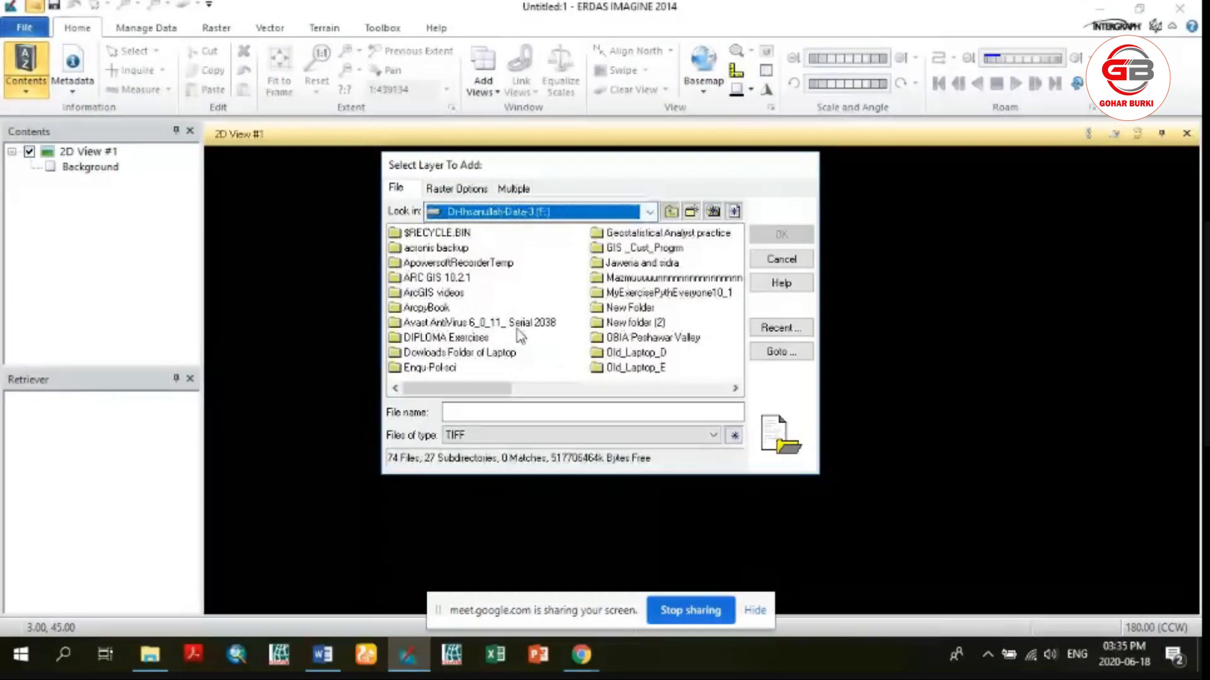
double_click(645, 354)
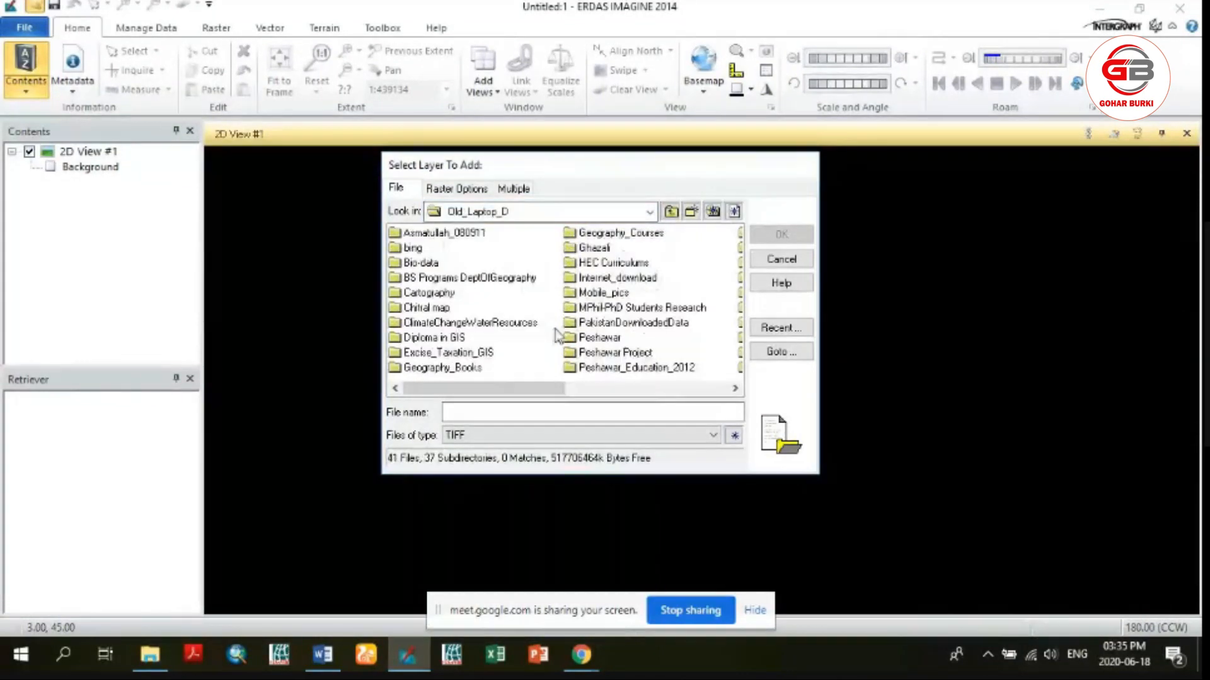
double_click(435, 337)
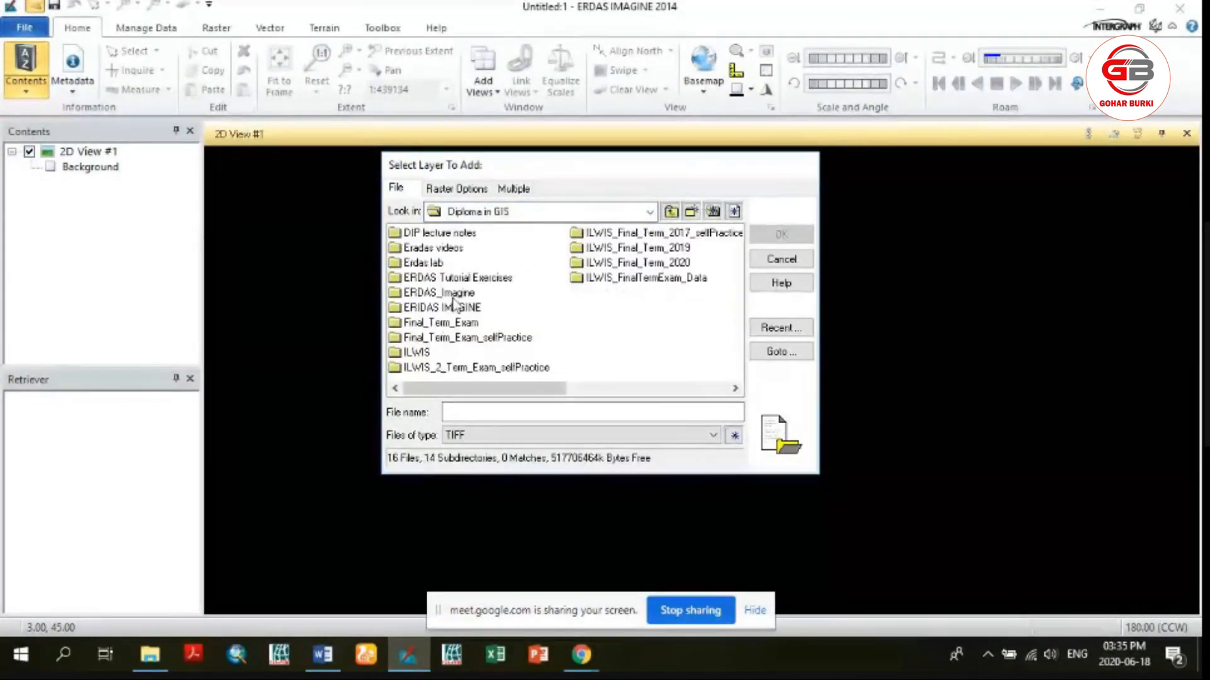
double_click(436, 293)
double_click(441, 247)
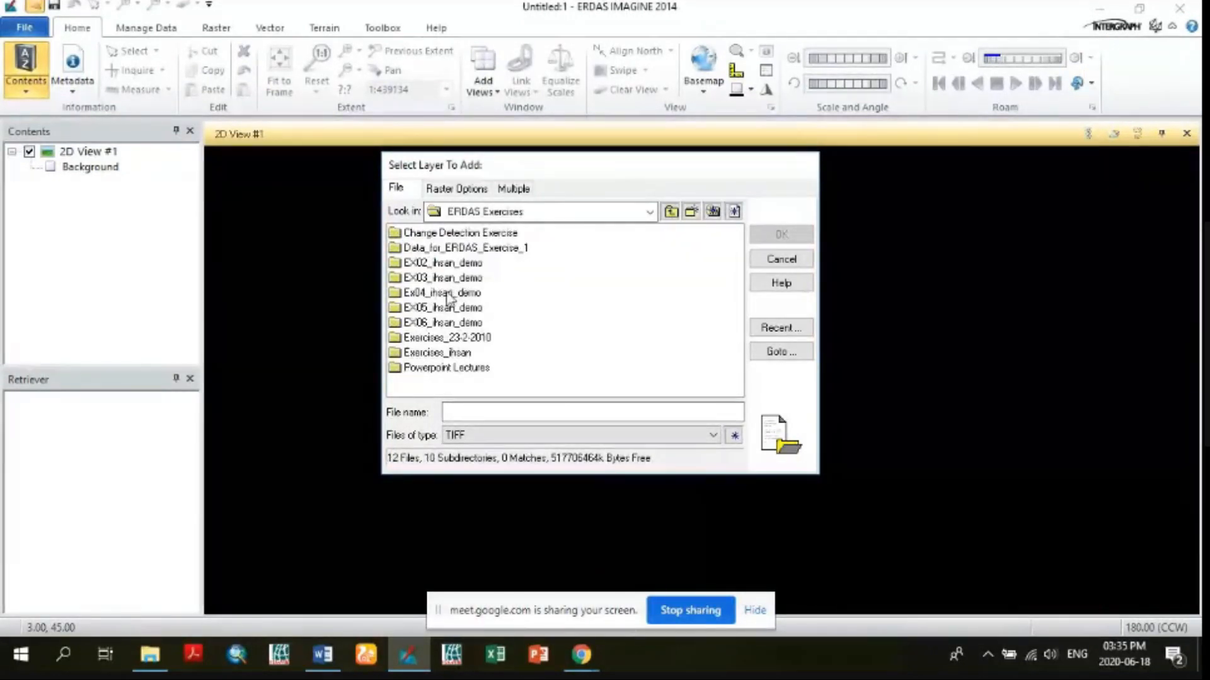
double_click(449, 294)
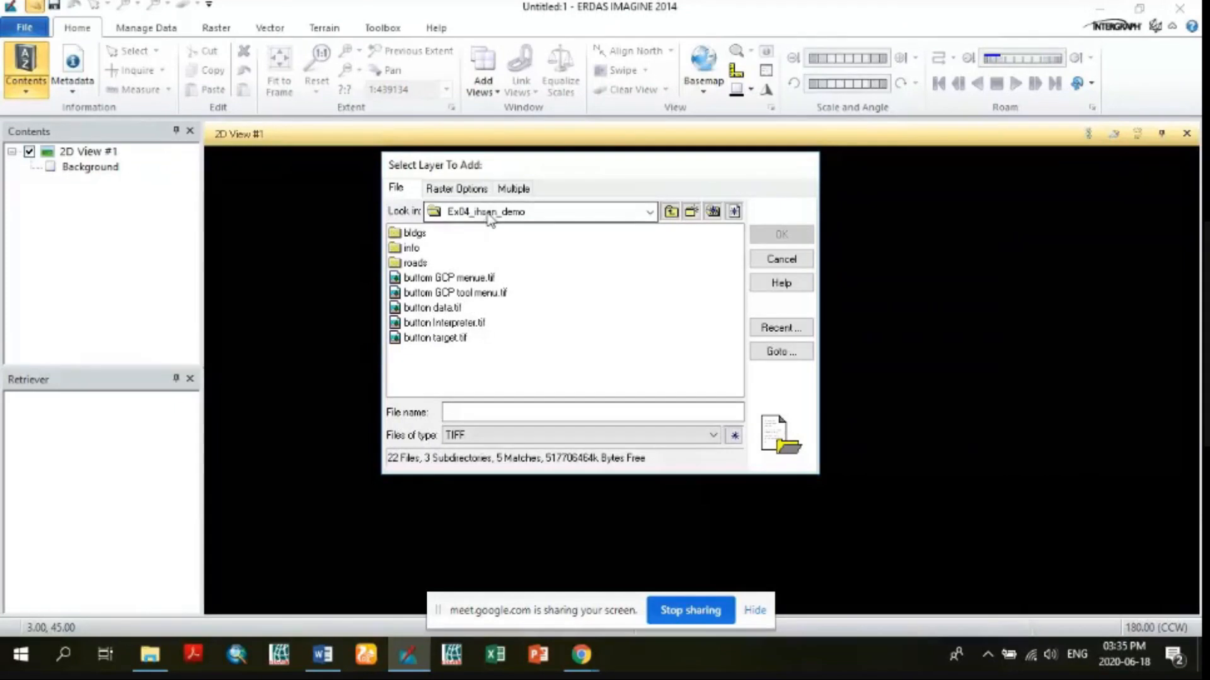
click(670, 211)
double_click(469, 277)
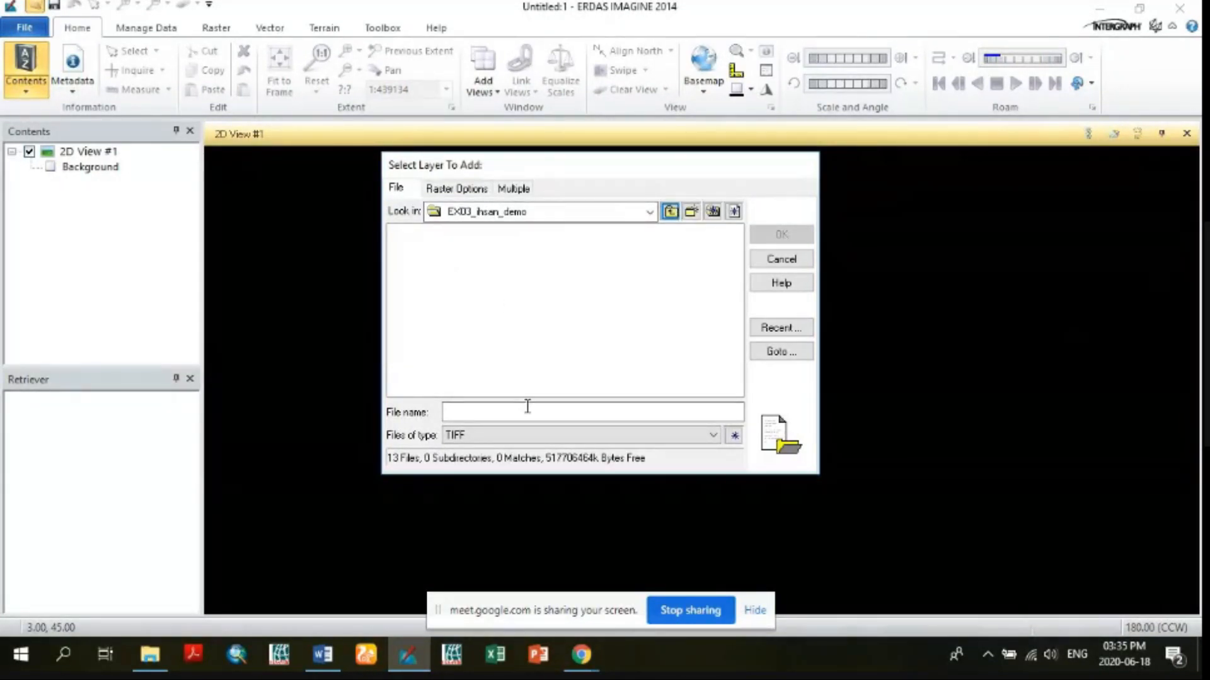
Set the file type filter for the layer selection to IMAGINE Image (*.img)
click(529, 435)
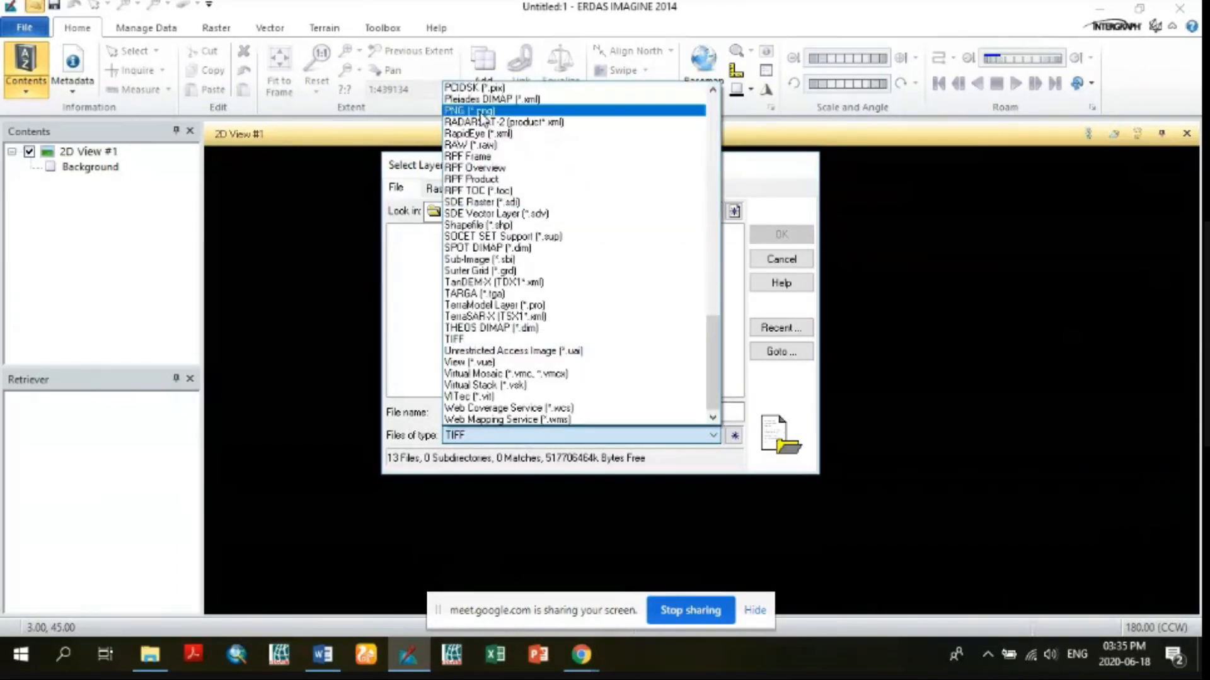
scroll(497, 201, up, 1)
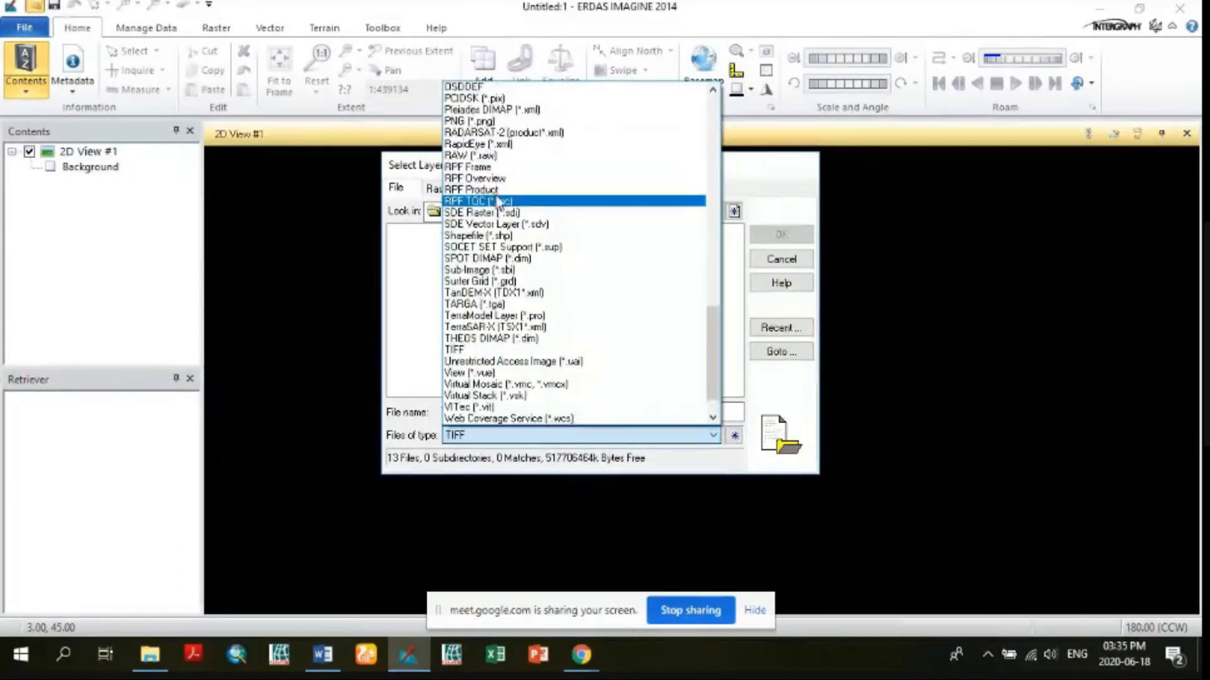
scroll(498, 200, up, 8)
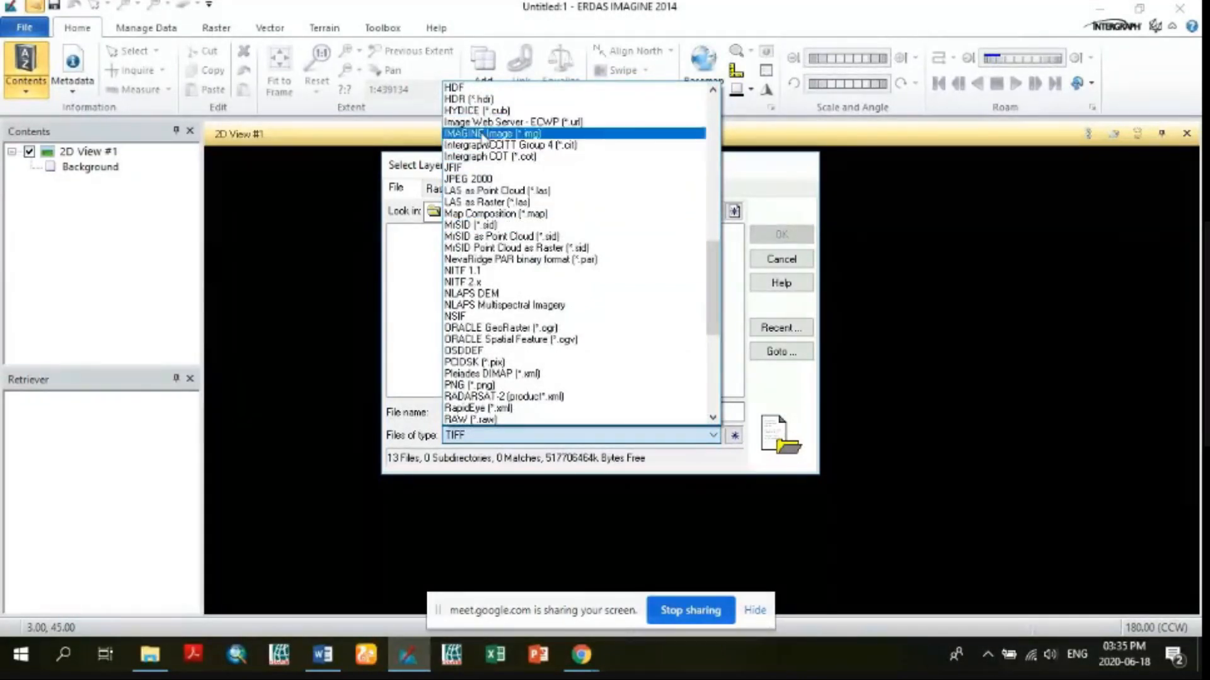
click(482, 135)
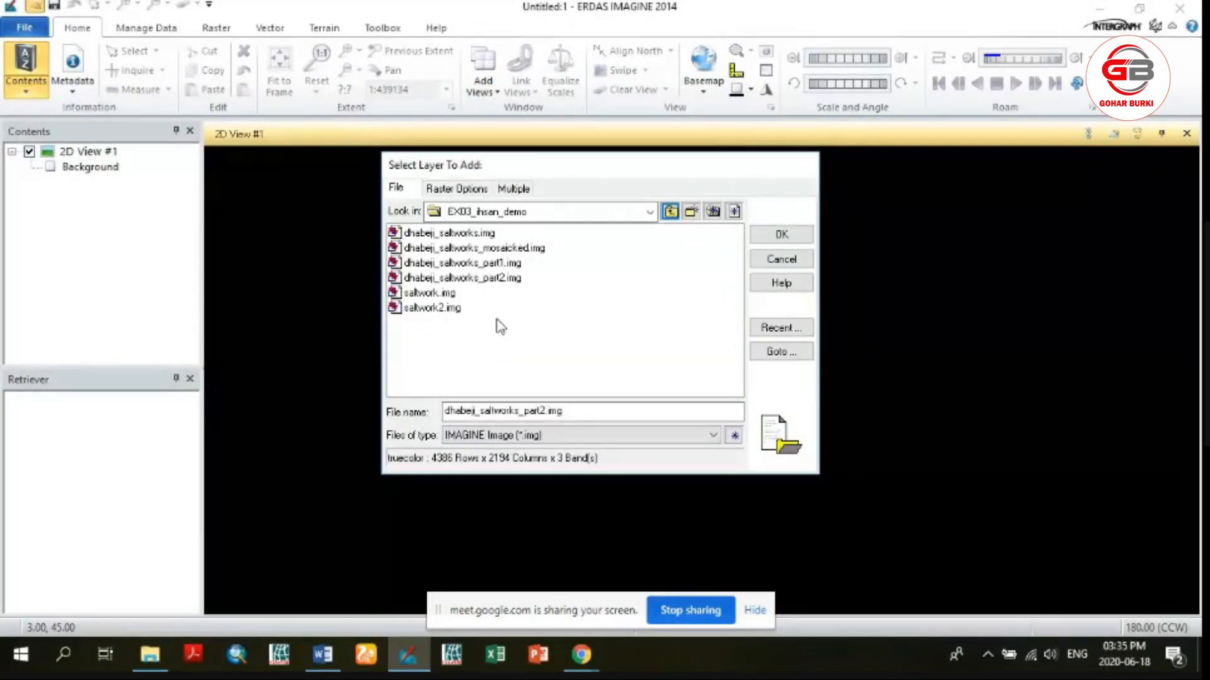
Add dhabeji_saltworks_part1.img and dhabeji_saltworks_part2.img together to the 2D view and fit them to the frame
click(498, 266)
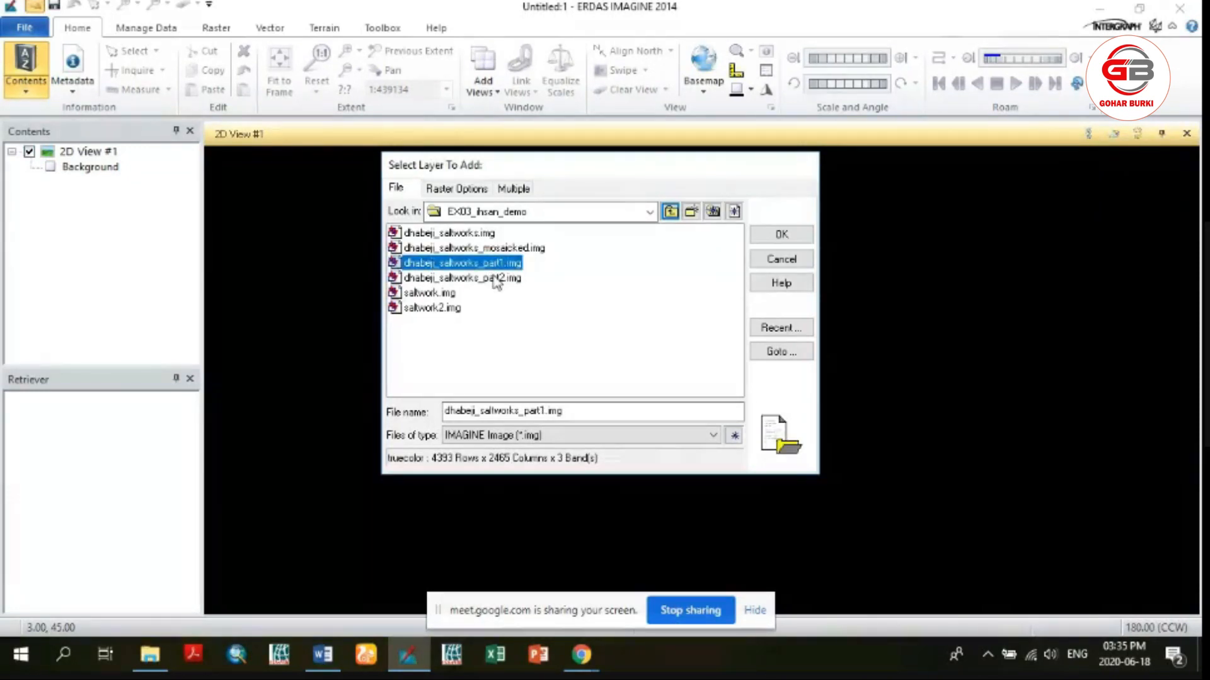
shift+click(495, 279)
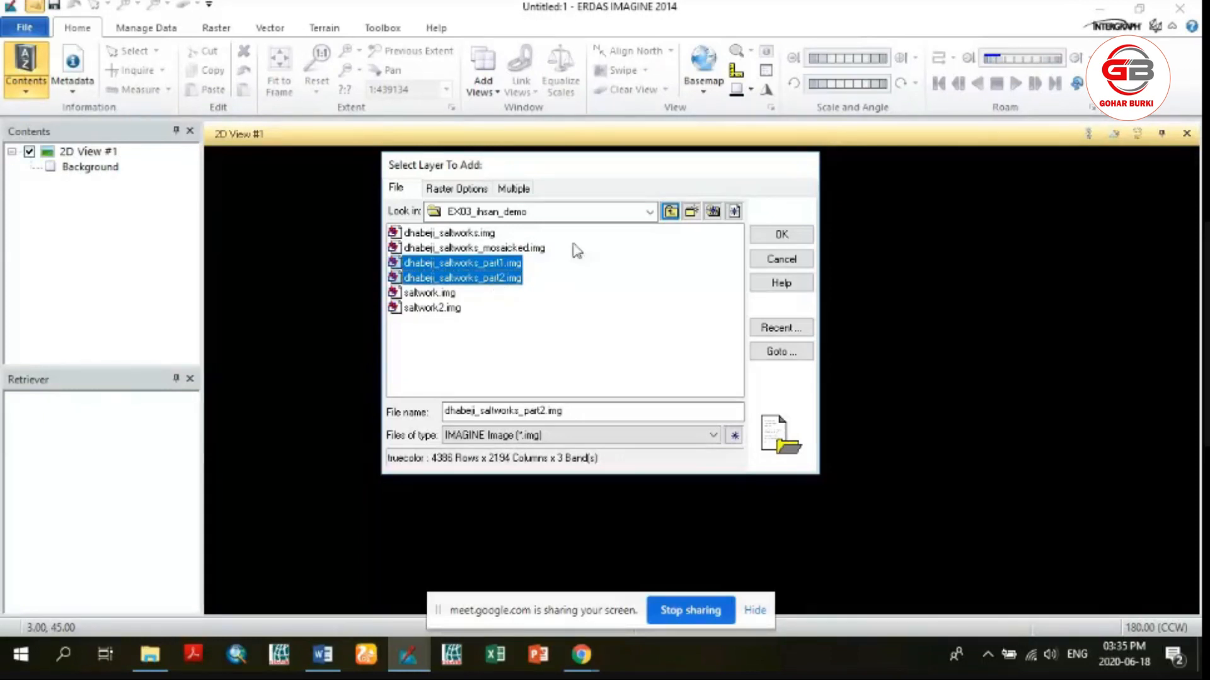
click(767, 238)
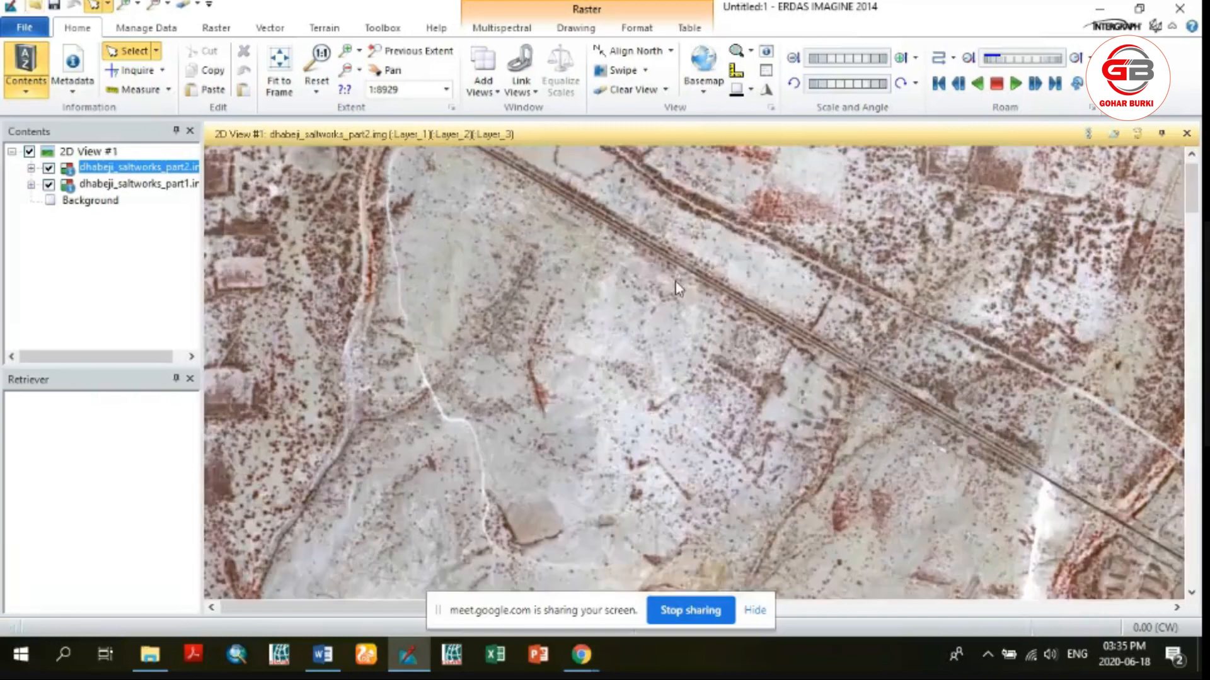
right_click(548, 303)
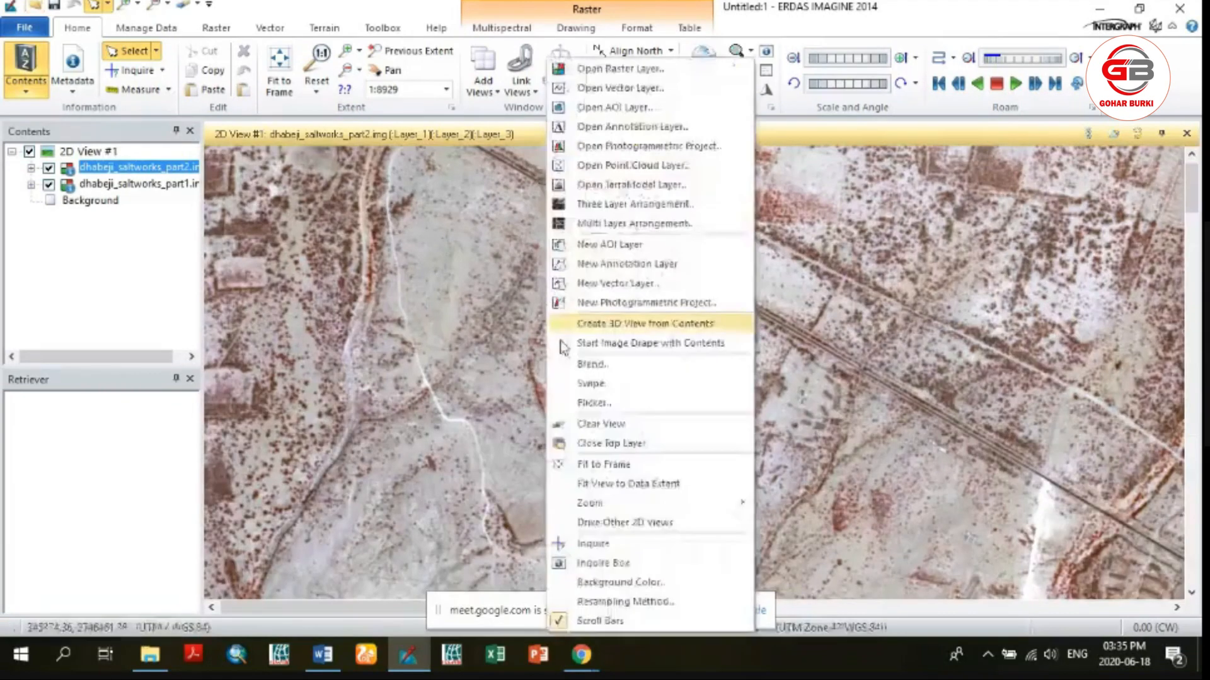
click(598, 464)
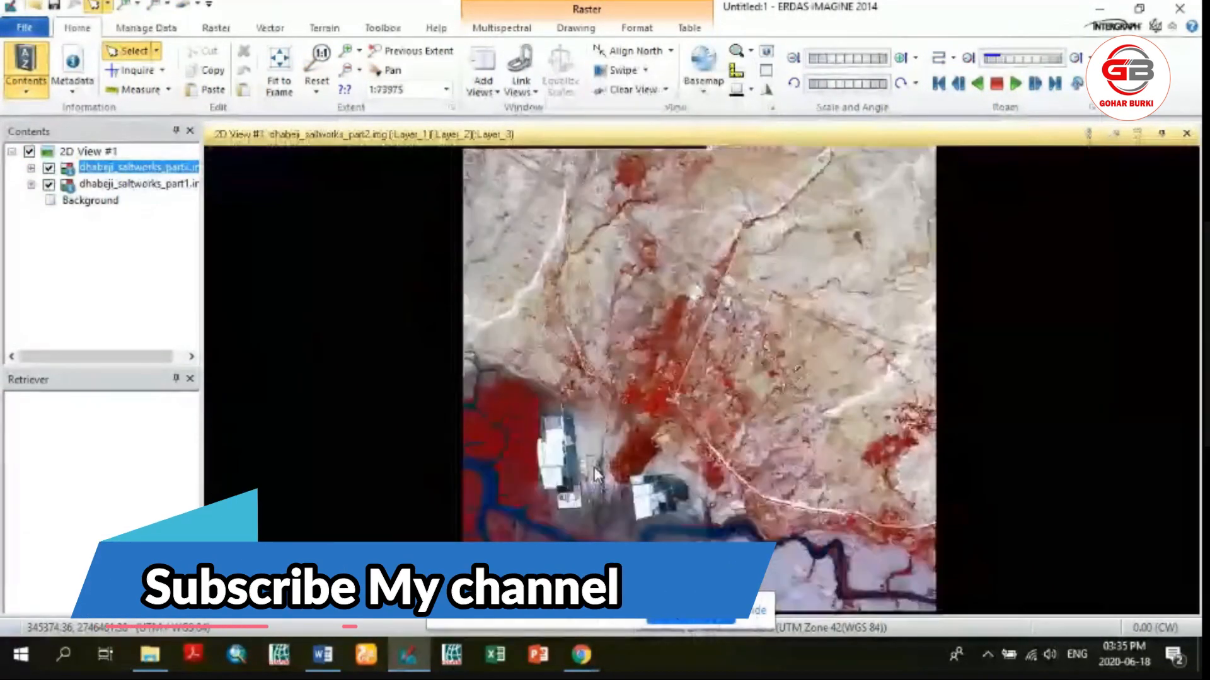
Toggle the visibility of the dhabeji_saltworks_part2 and part1 layers in turn to examine each image's coverage and their overlap
click(103, 242)
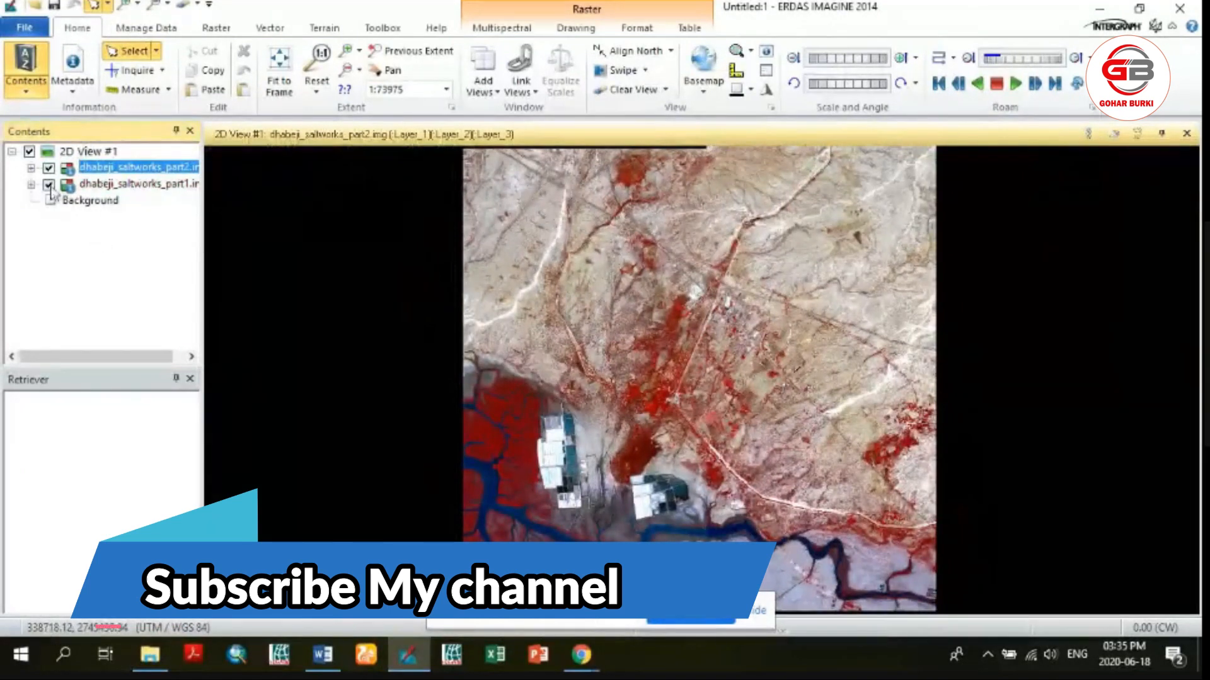
click(49, 168)
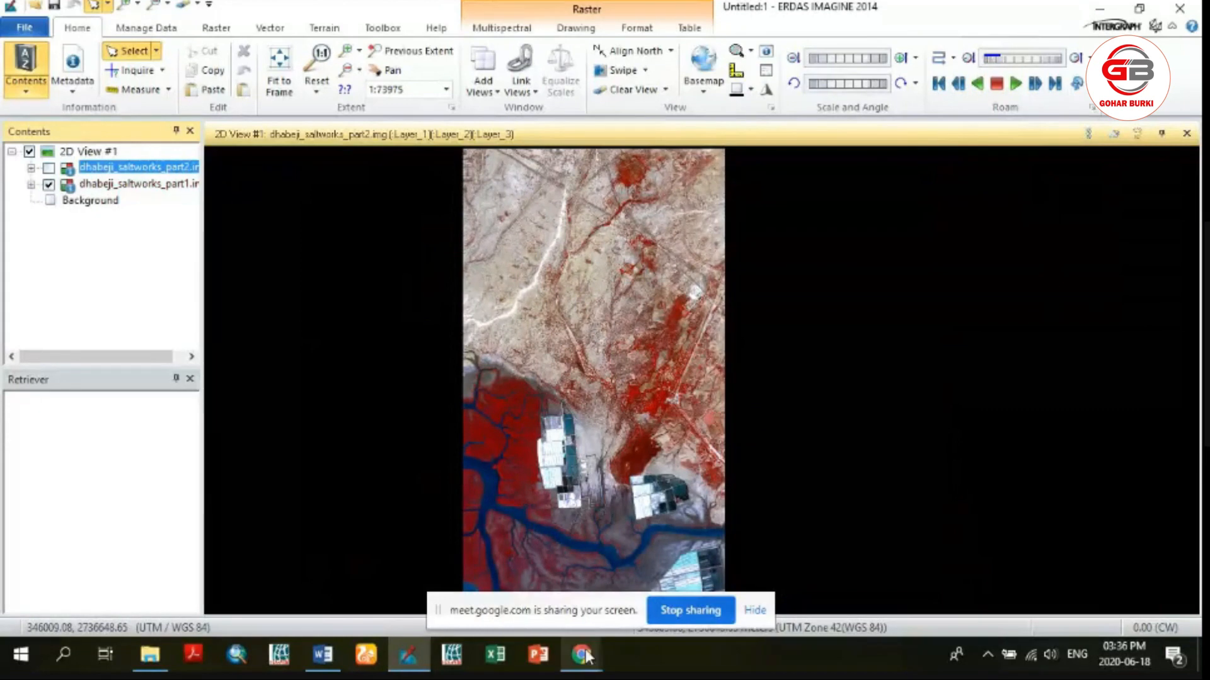
click(408, 656)
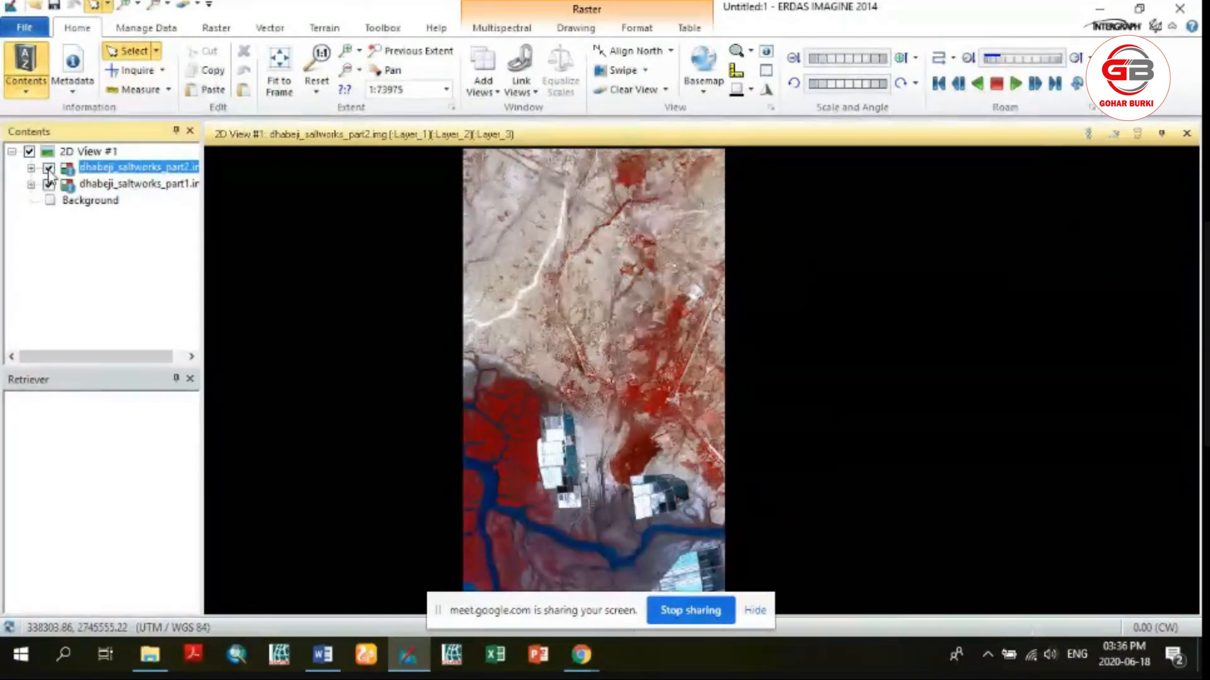
click(49, 169)
click(49, 170)
click(49, 170)
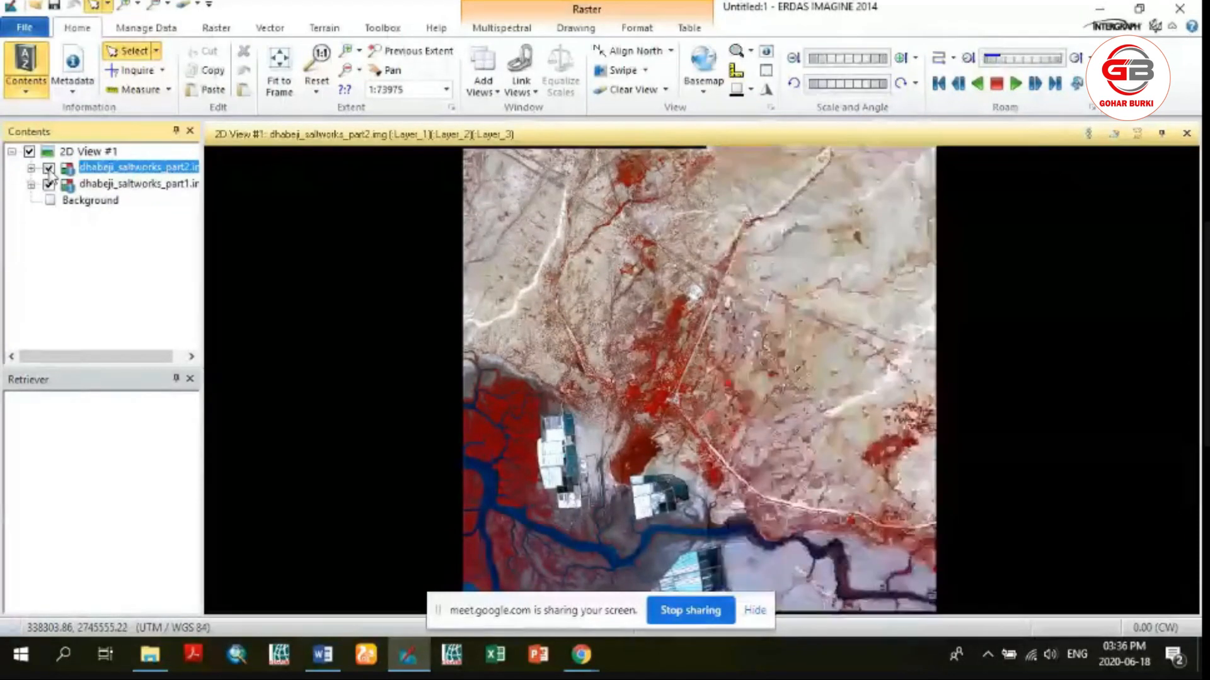
click(49, 170)
click(49, 169)
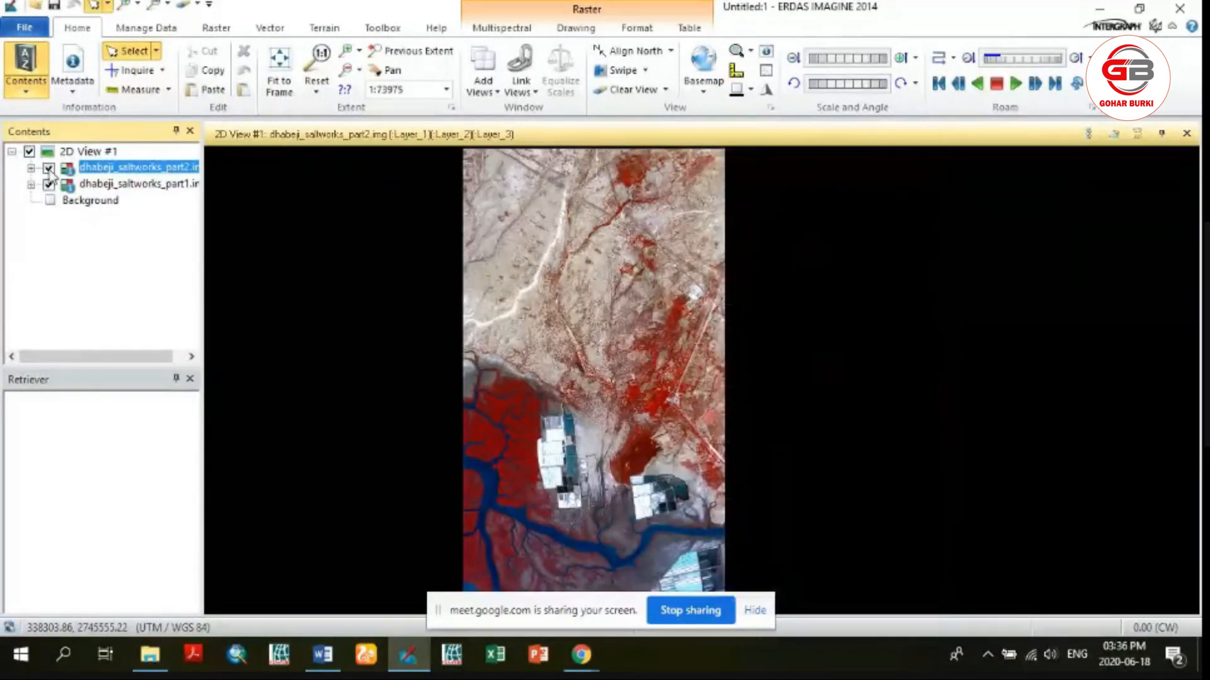
click(49, 169)
click(50, 169)
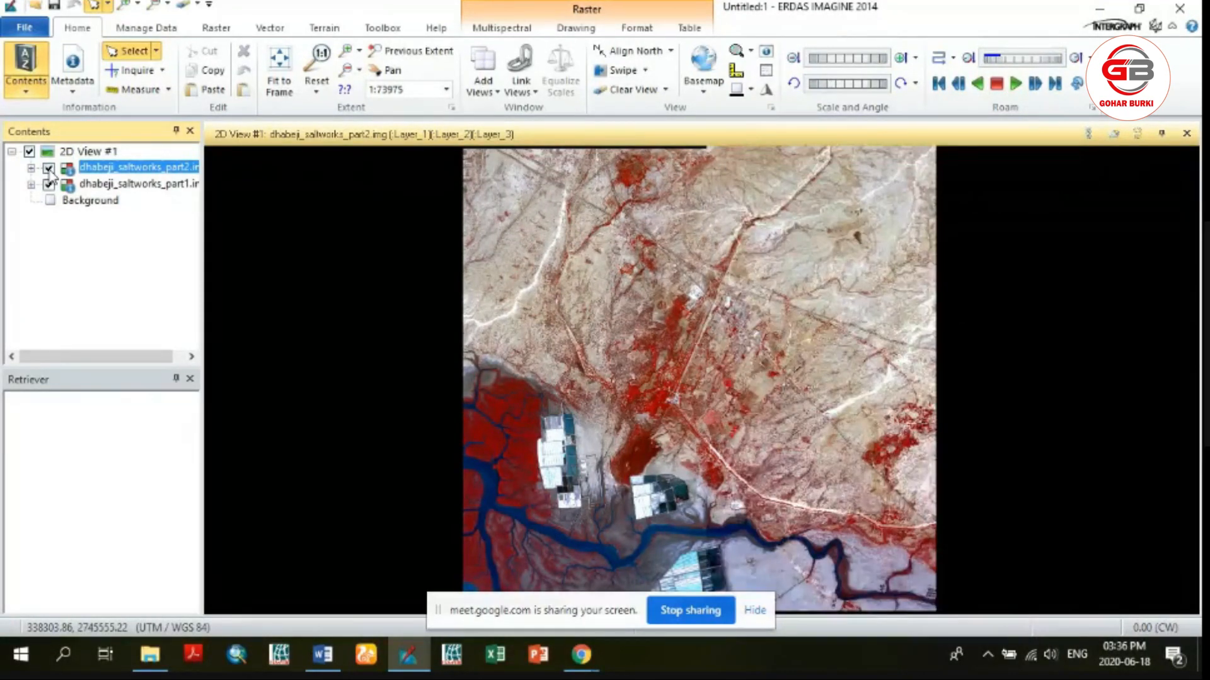
click(50, 169)
click(48, 168)
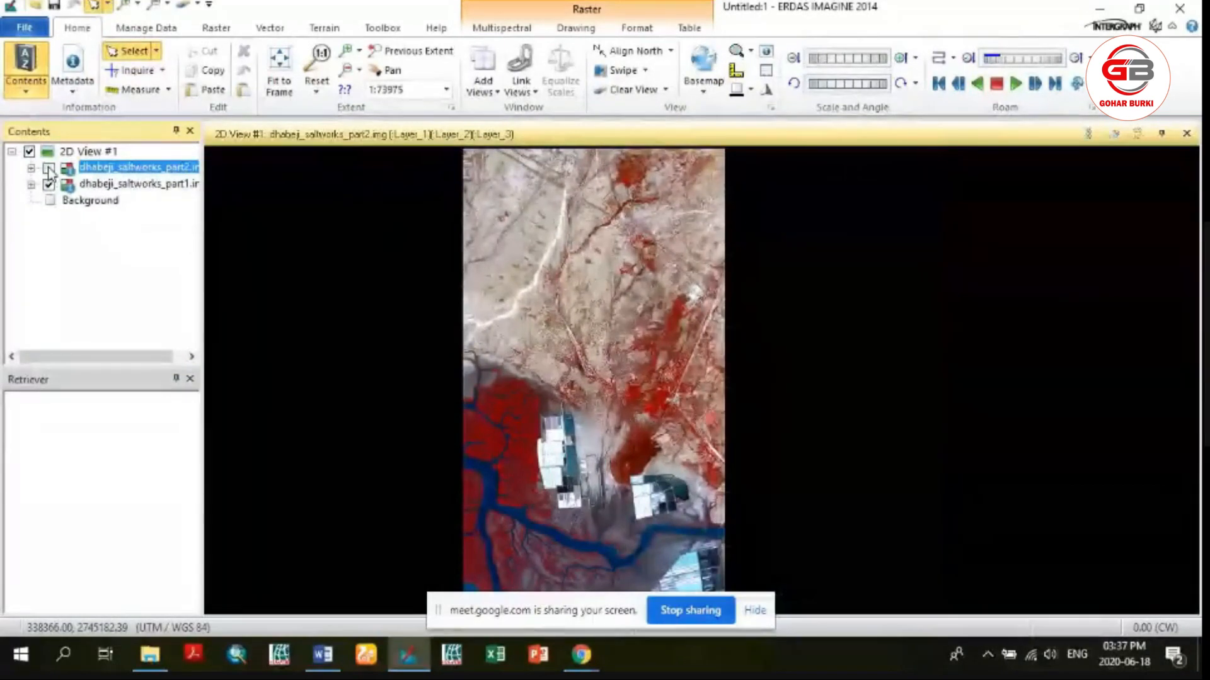
click(49, 168)
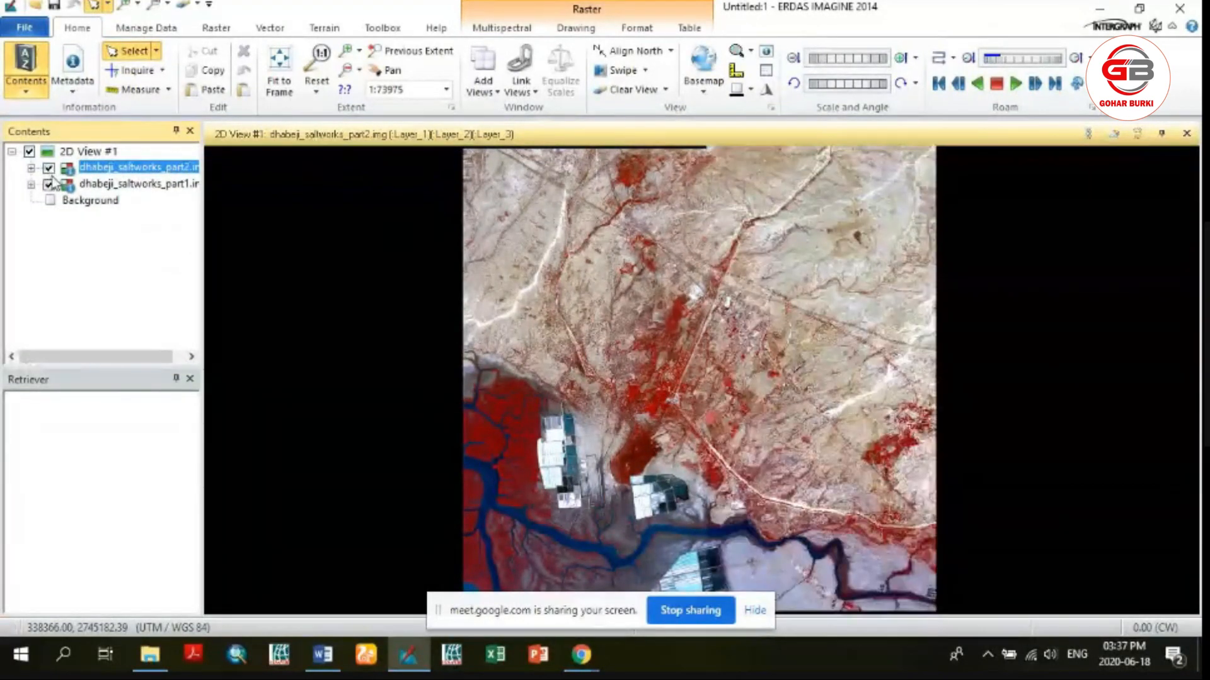
click(49, 187)
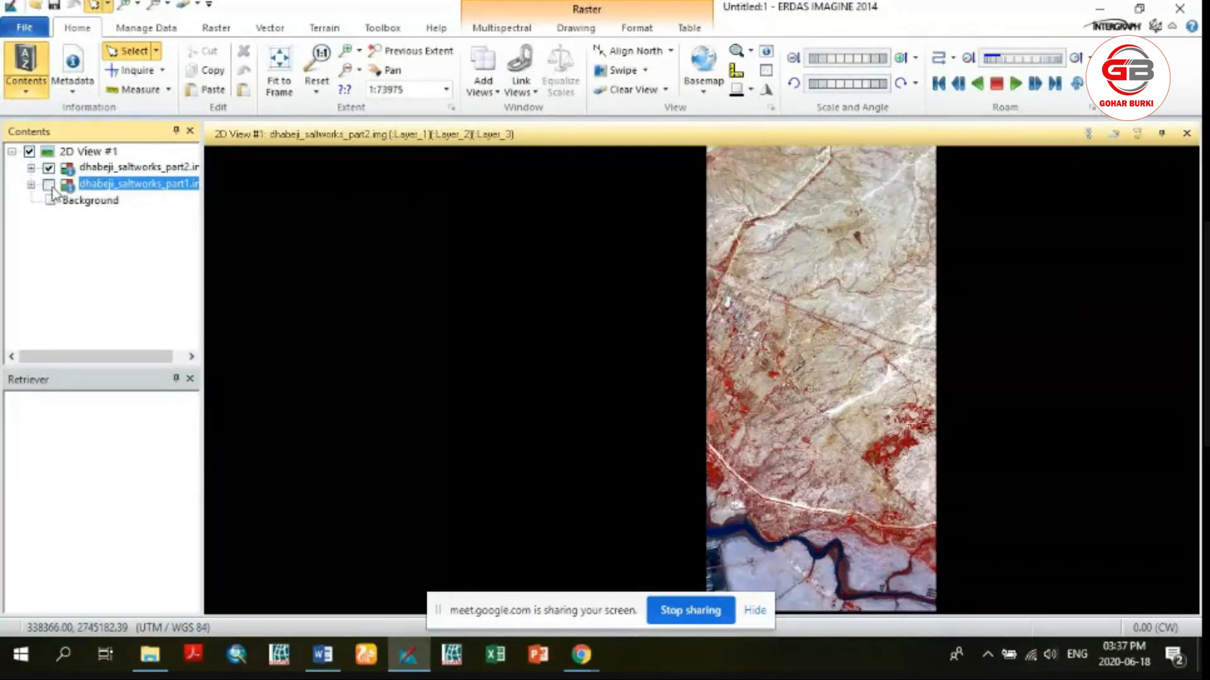
click(49, 186)
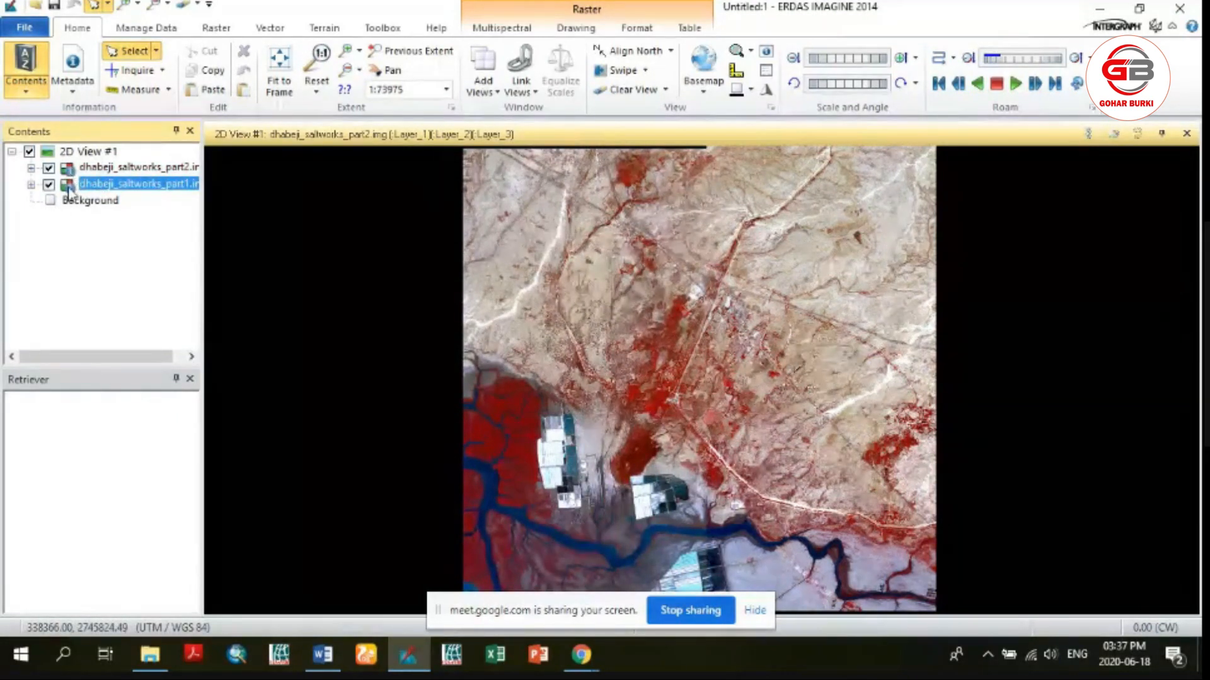
Correct the alert problem on the dhabeji_saltworks_part2 layer by updating its pyramid information
click(88, 171)
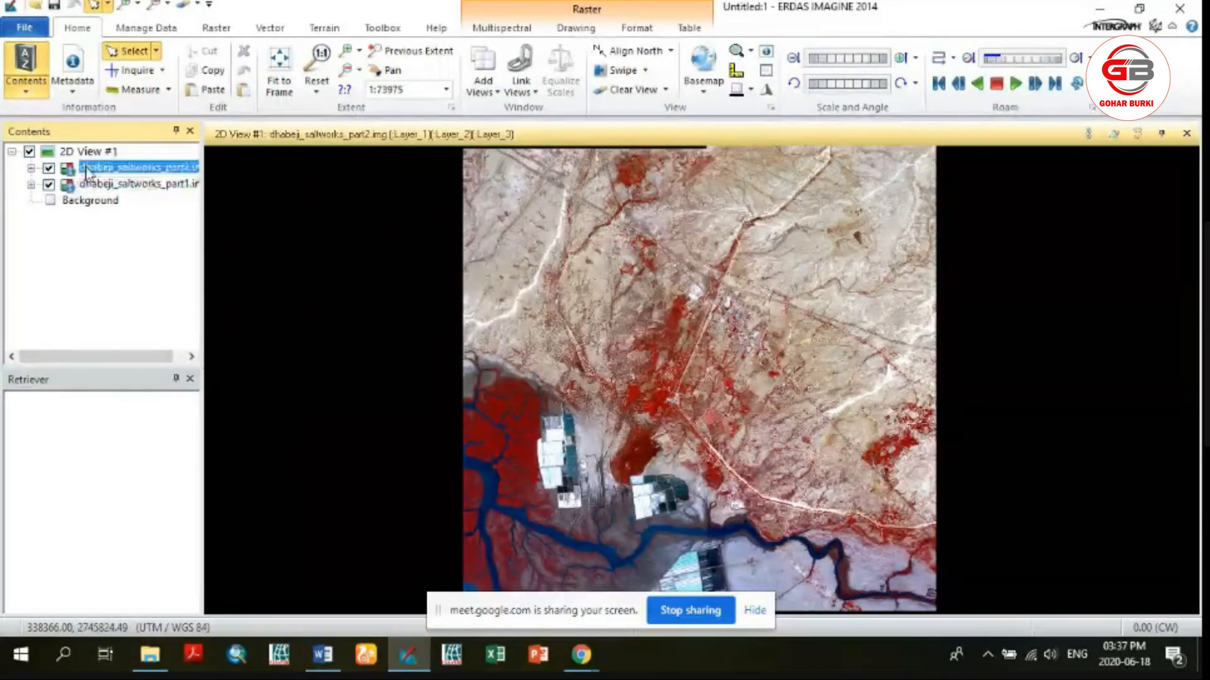
right_click(87, 171)
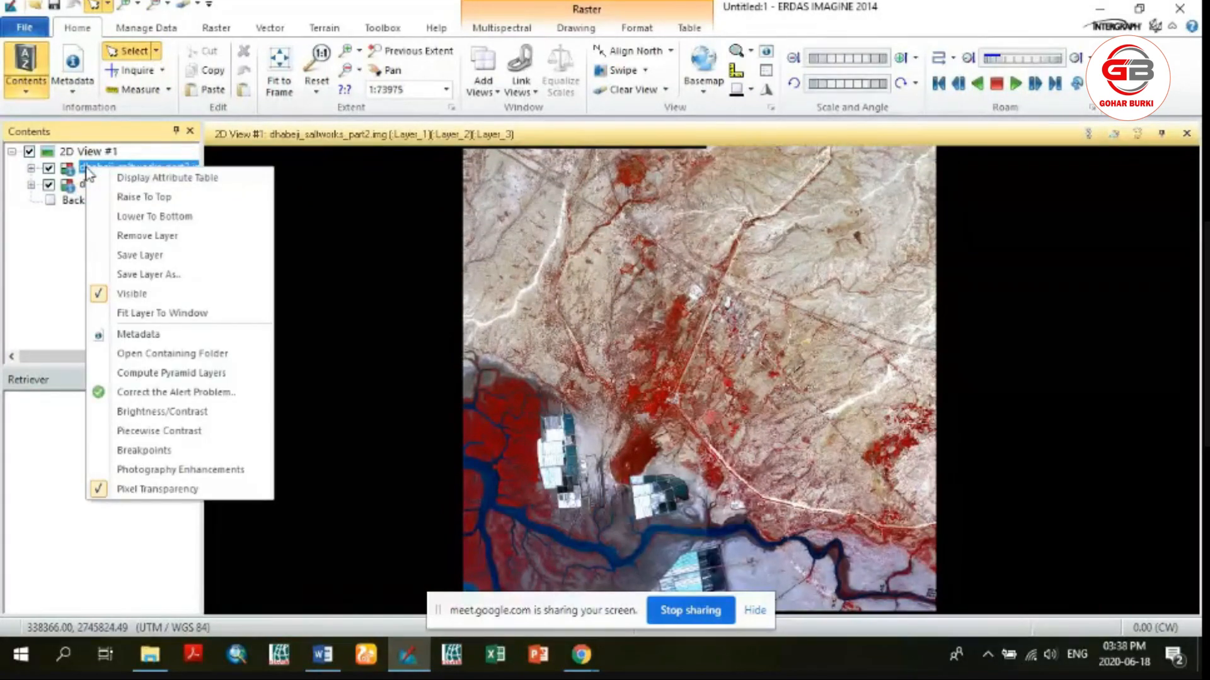
click(155, 402)
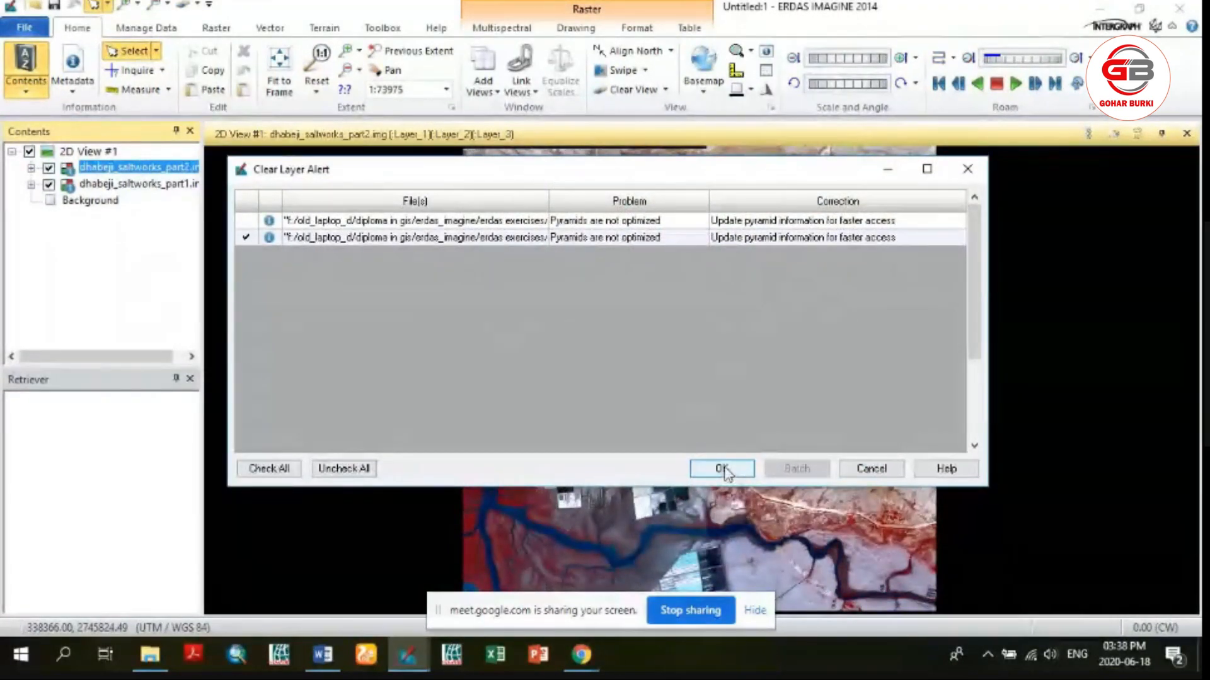
click(722, 469)
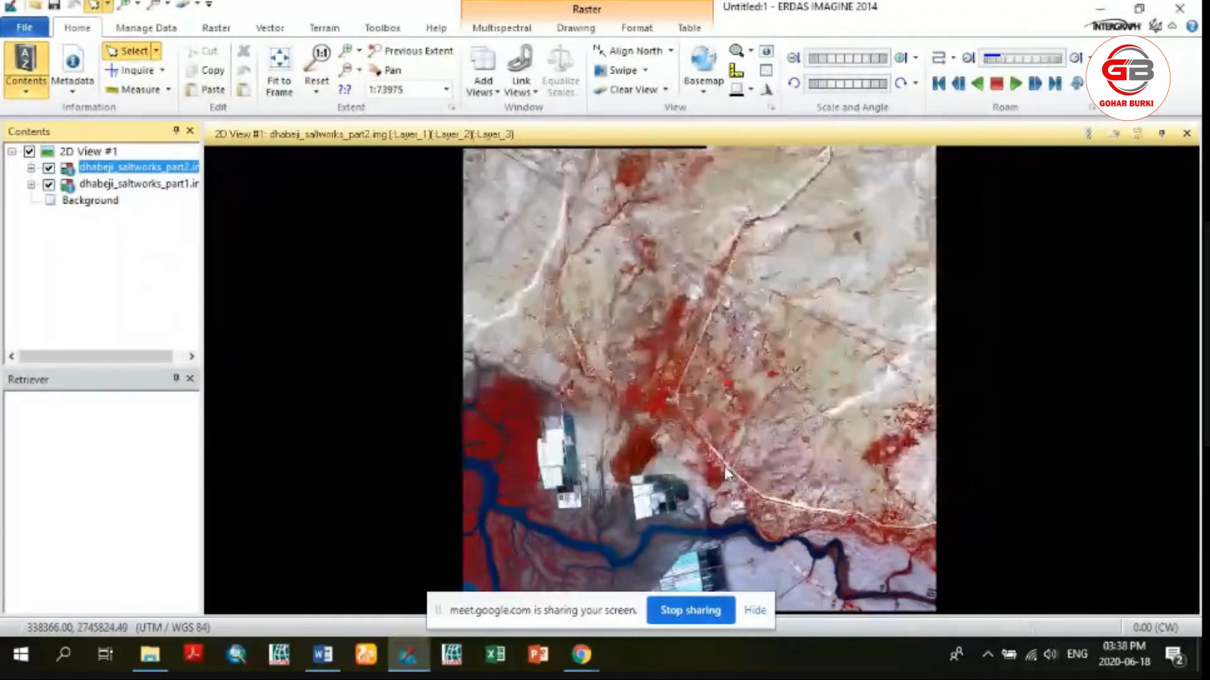
Correct the alert problem on the dhabeji_saltworks_part1 layer
right_click(95, 184)
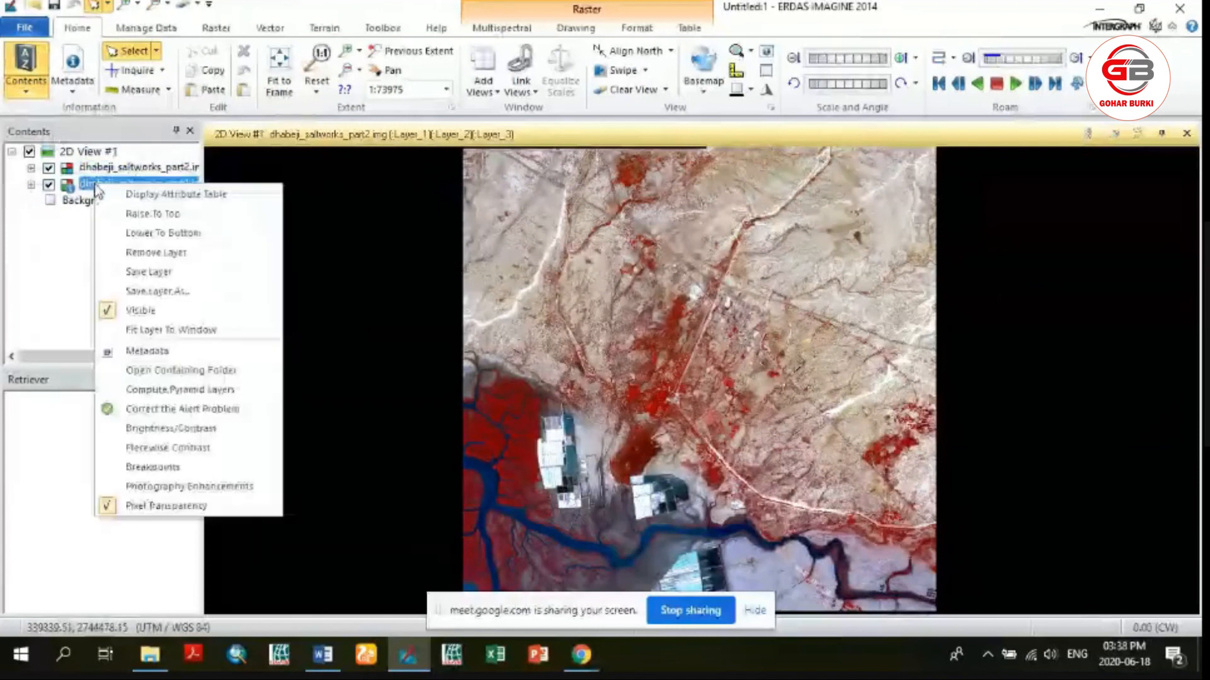
click(153, 410)
click(726, 467)
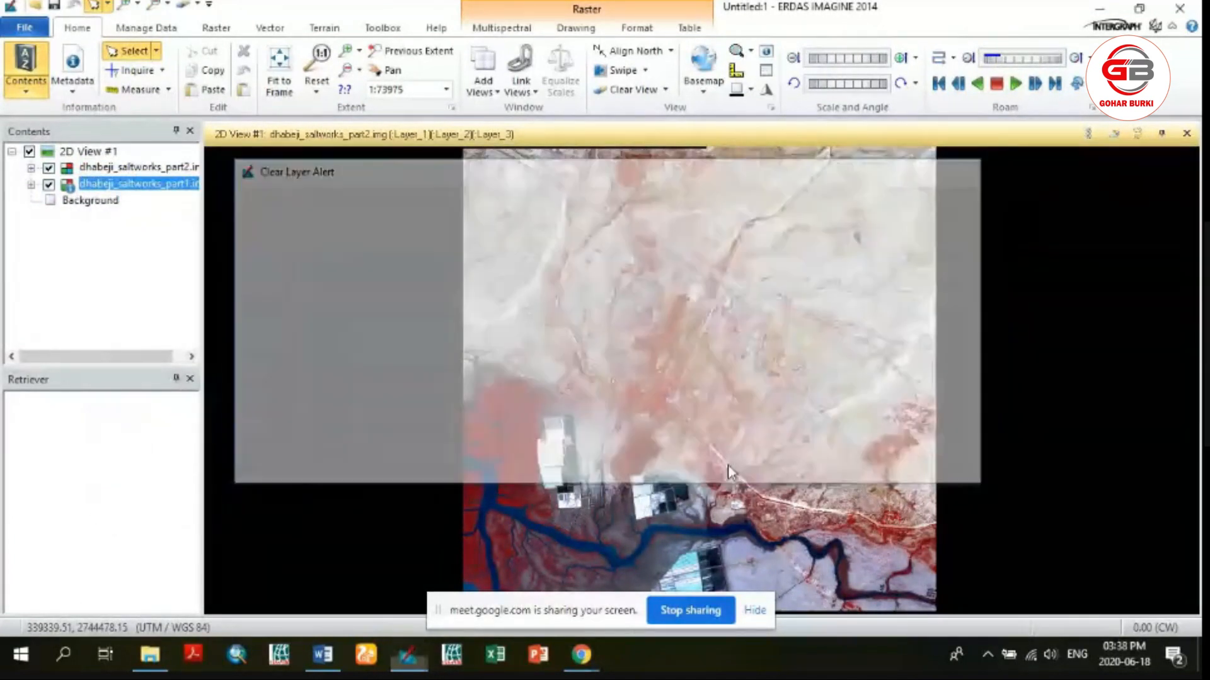
click(151, 271)
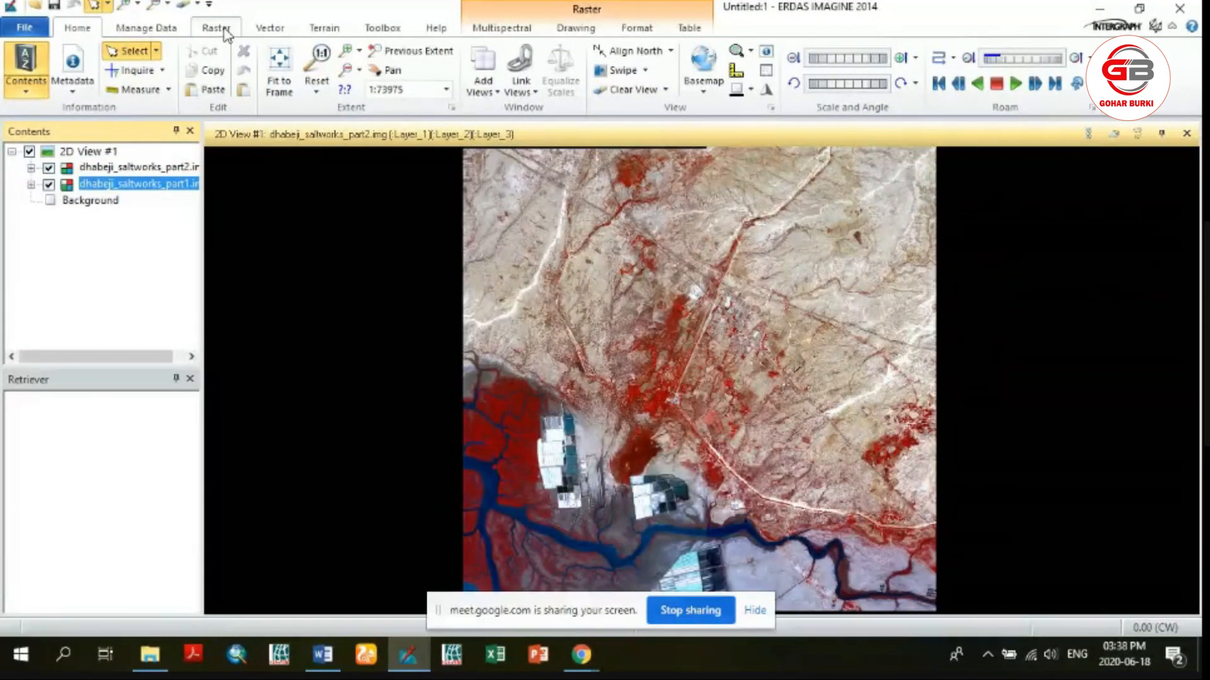
Launch MosaicPro from 2D View so that both displayed saltworks images are loaded for mosaicking
click(226, 30)
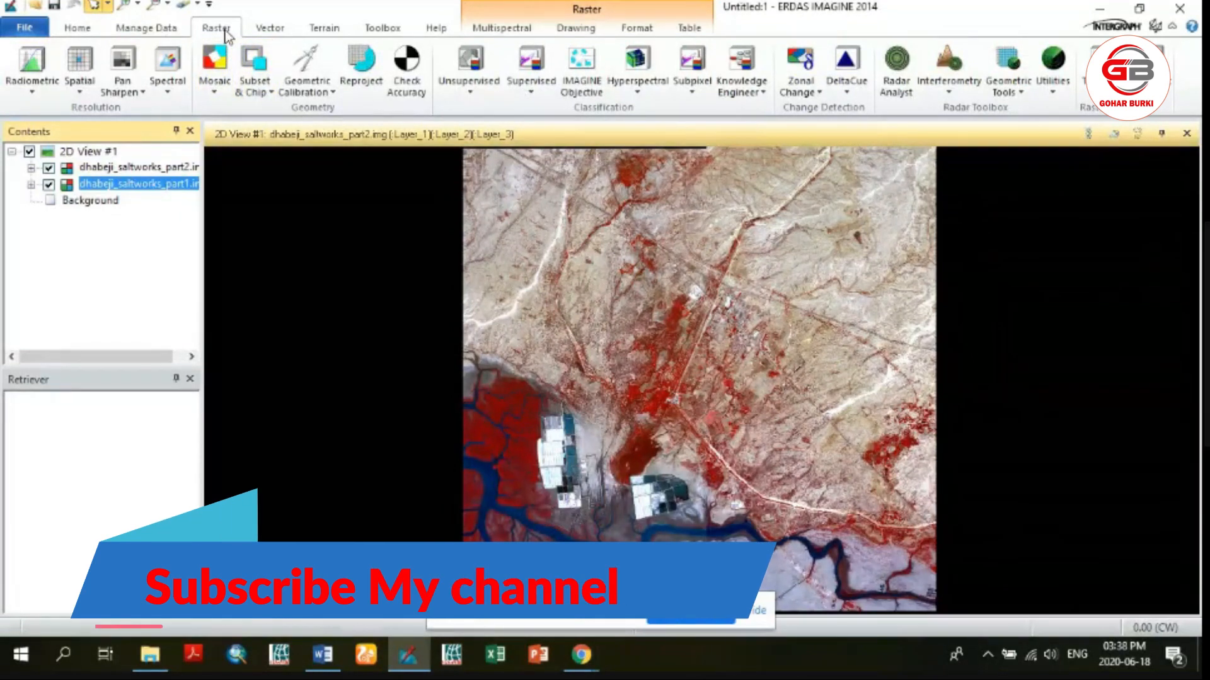
click(222, 94)
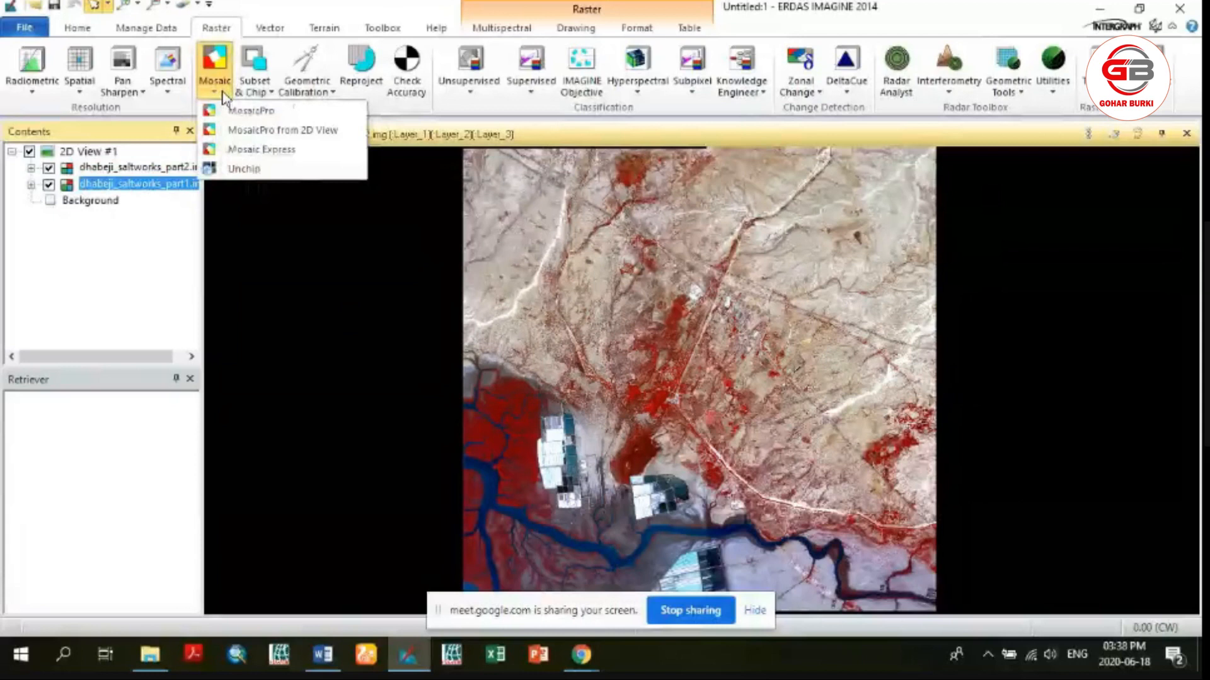
click(234, 133)
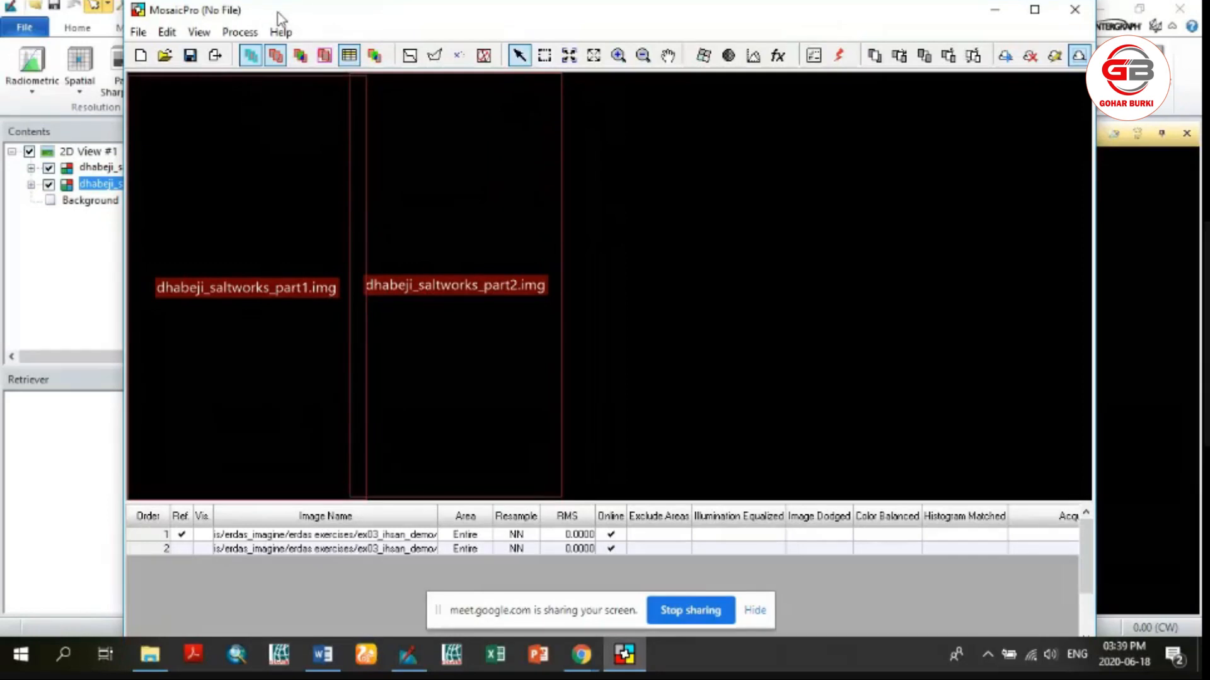
click(618, 657)
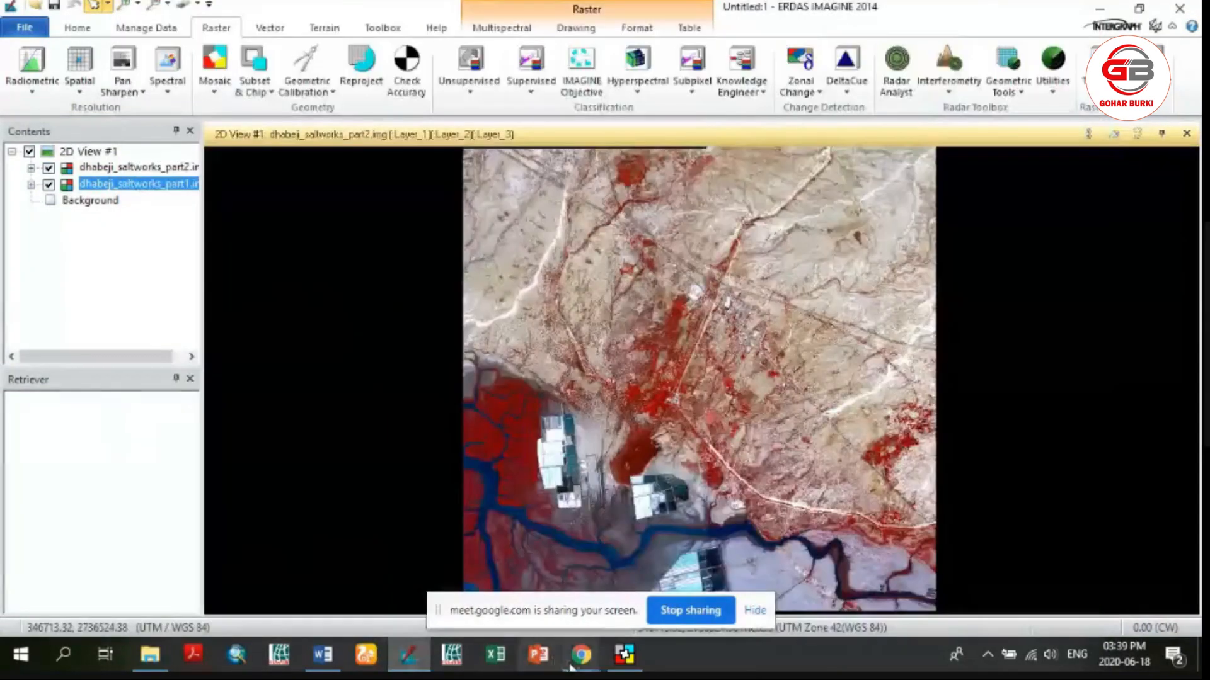
click(625, 656)
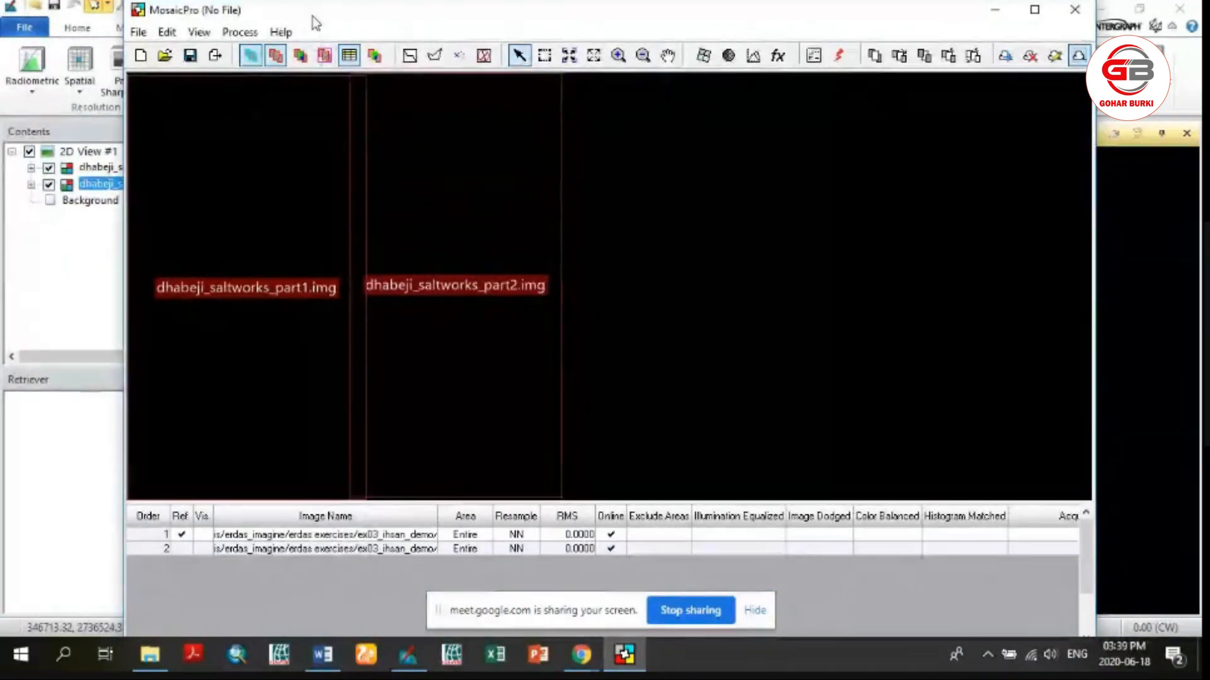
drag(311, 13, 380, 7)
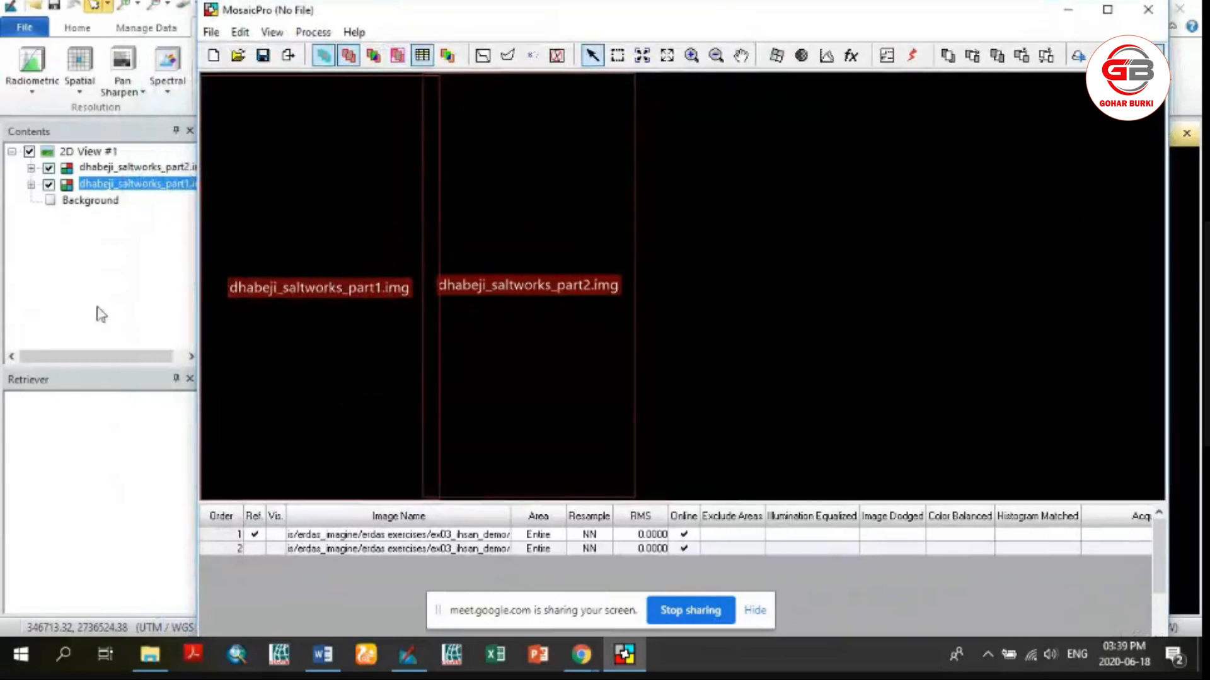
click(113, 307)
click(214, 69)
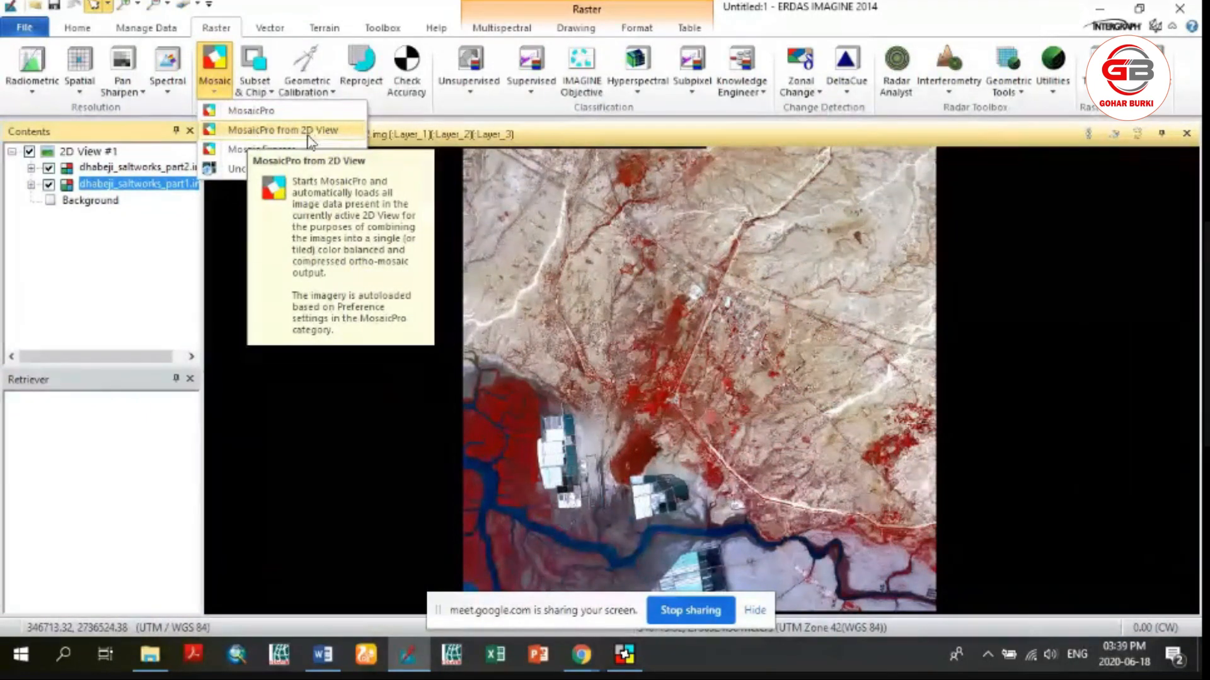
click(626, 659)
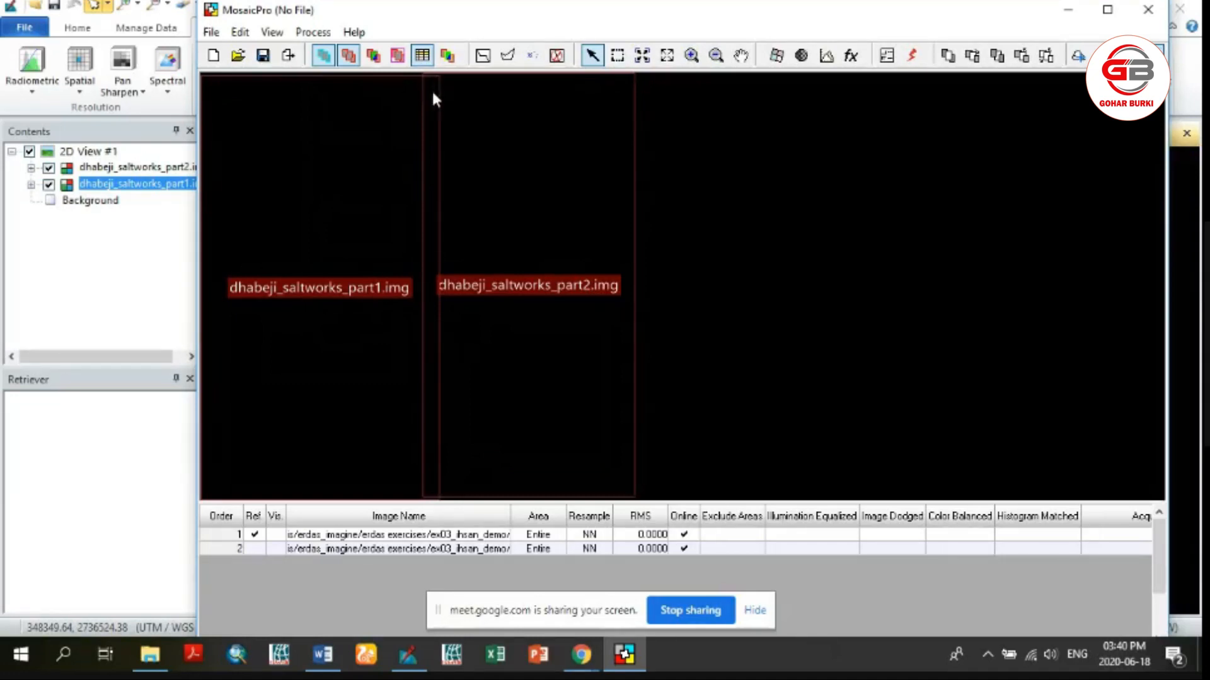
Hide the dhabeji_saltworks_part2 layer in the 2D view, zoom in on part1's upper right corner and toggle part2 to check the overlap
click(151, 259)
click(49, 168)
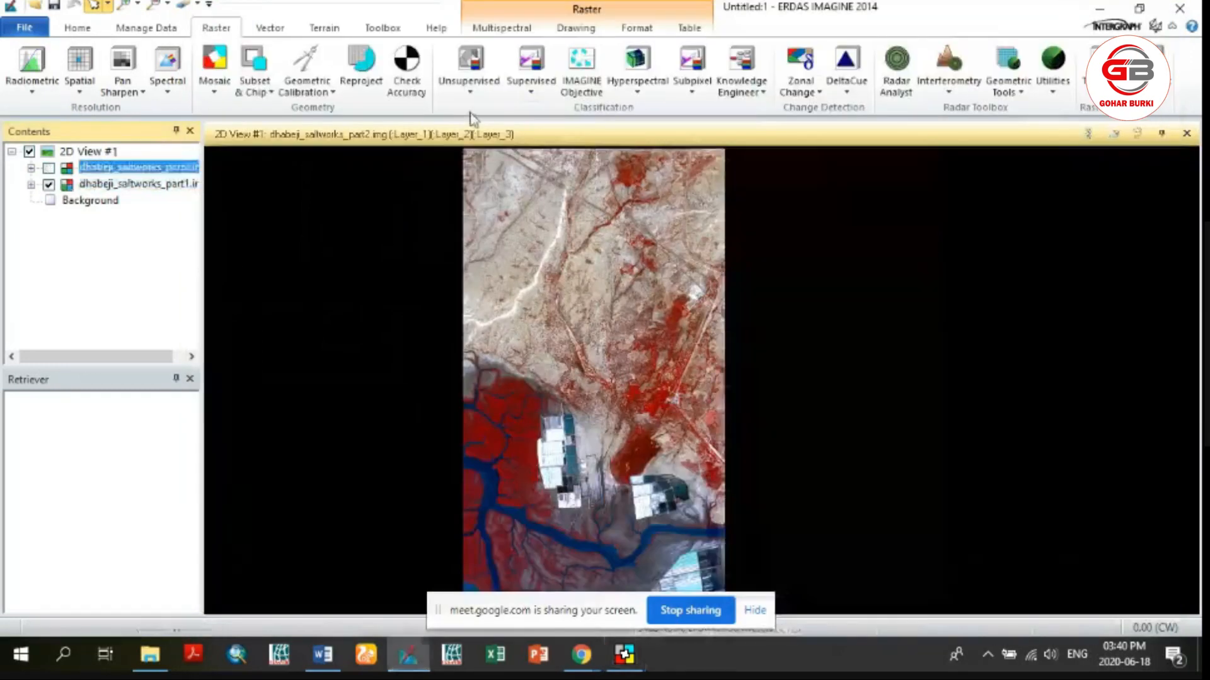
click(125, 5)
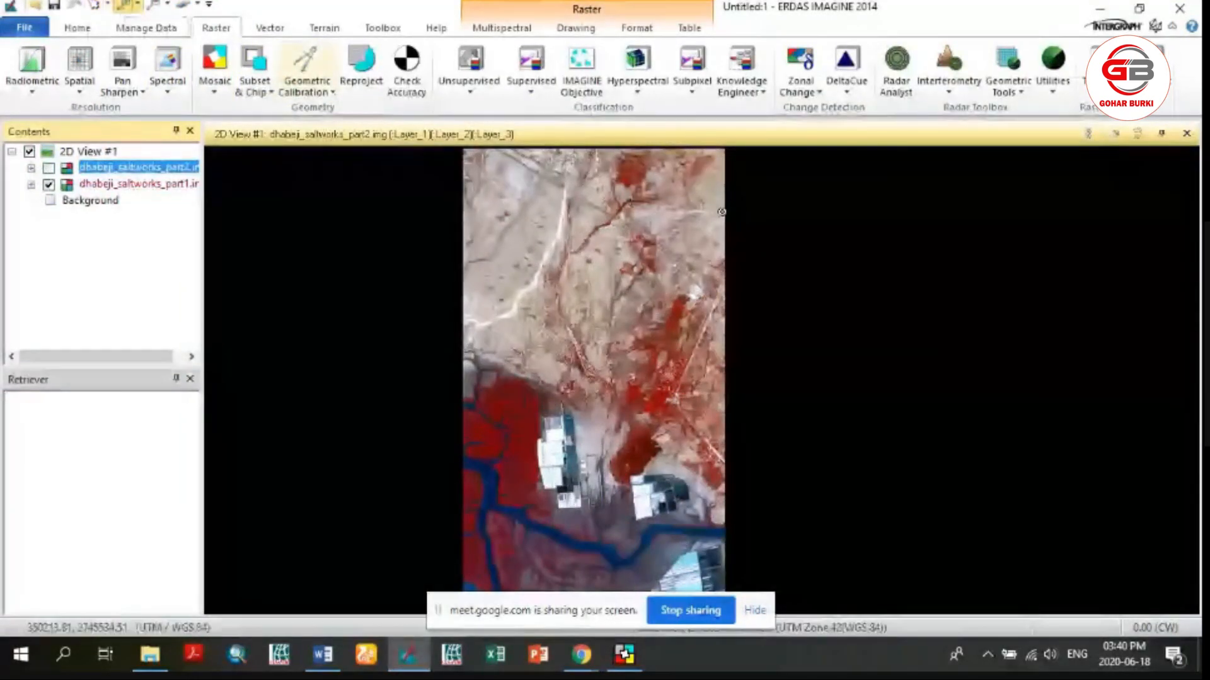
drag(711, 149, 755, 173)
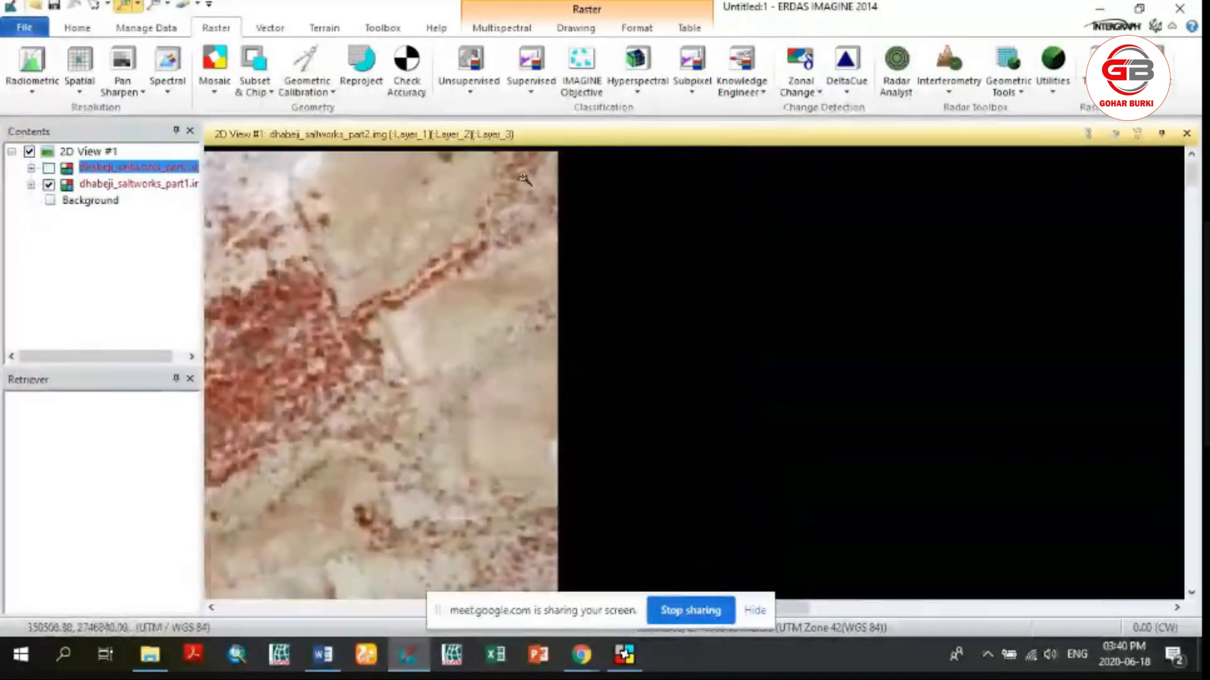
click(50, 169)
click(49, 169)
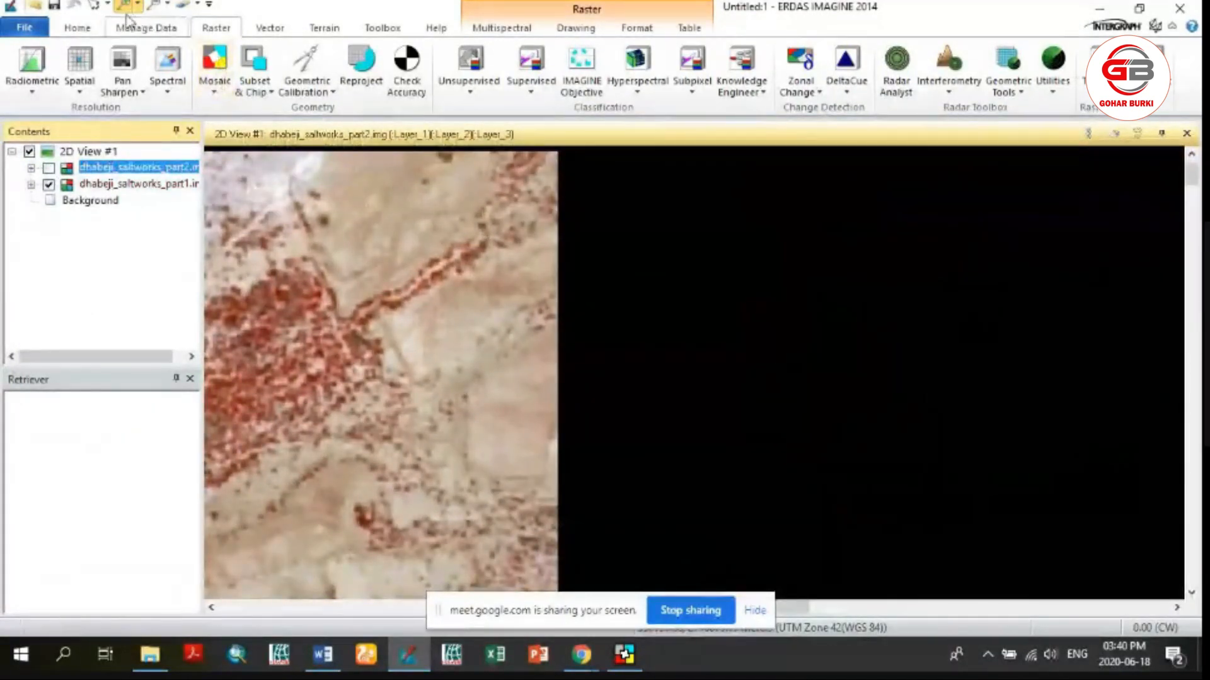
Pan to the top edge of the overlap and show the dhabeji_saltworks_part2 layer to examine how the two images align
click(77, 27)
click(388, 70)
drag(441, 208, 660, 466)
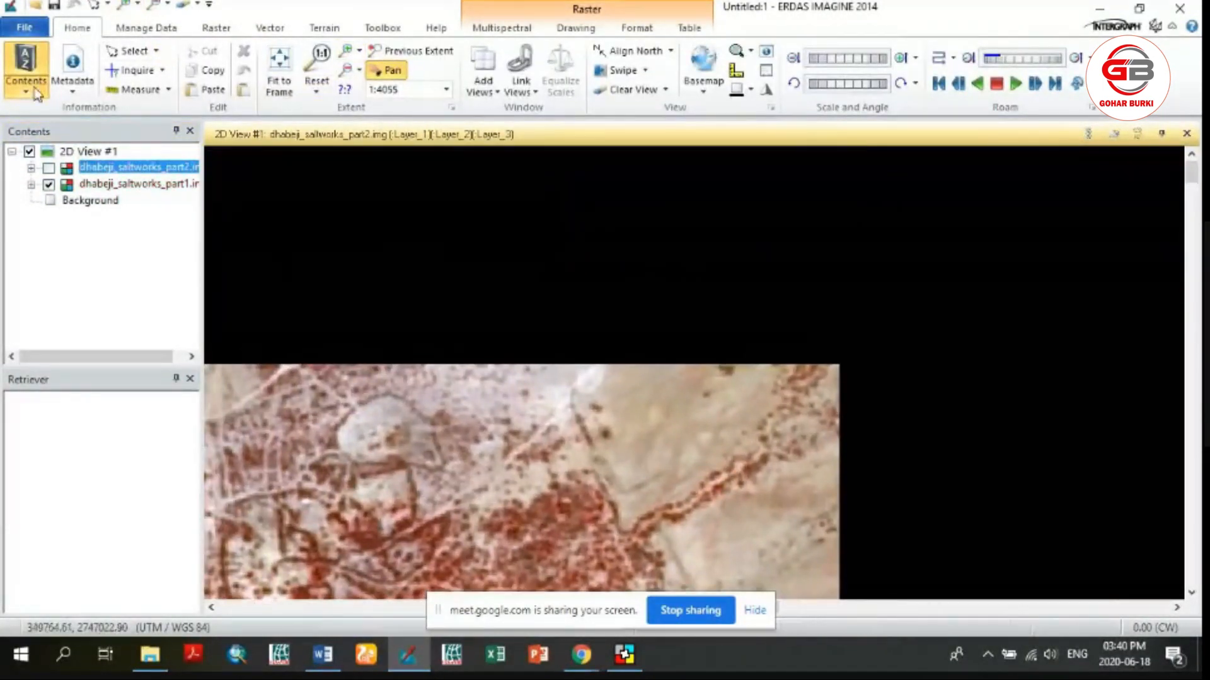
click(49, 168)
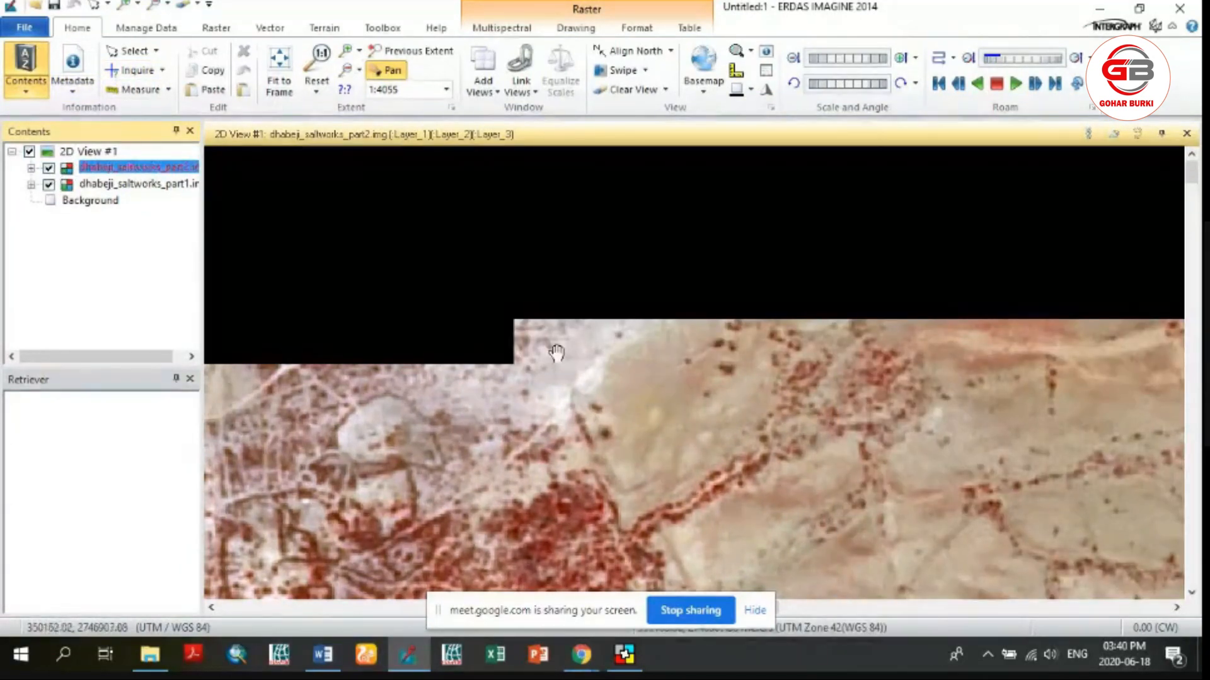
drag(556, 352, 540, 316)
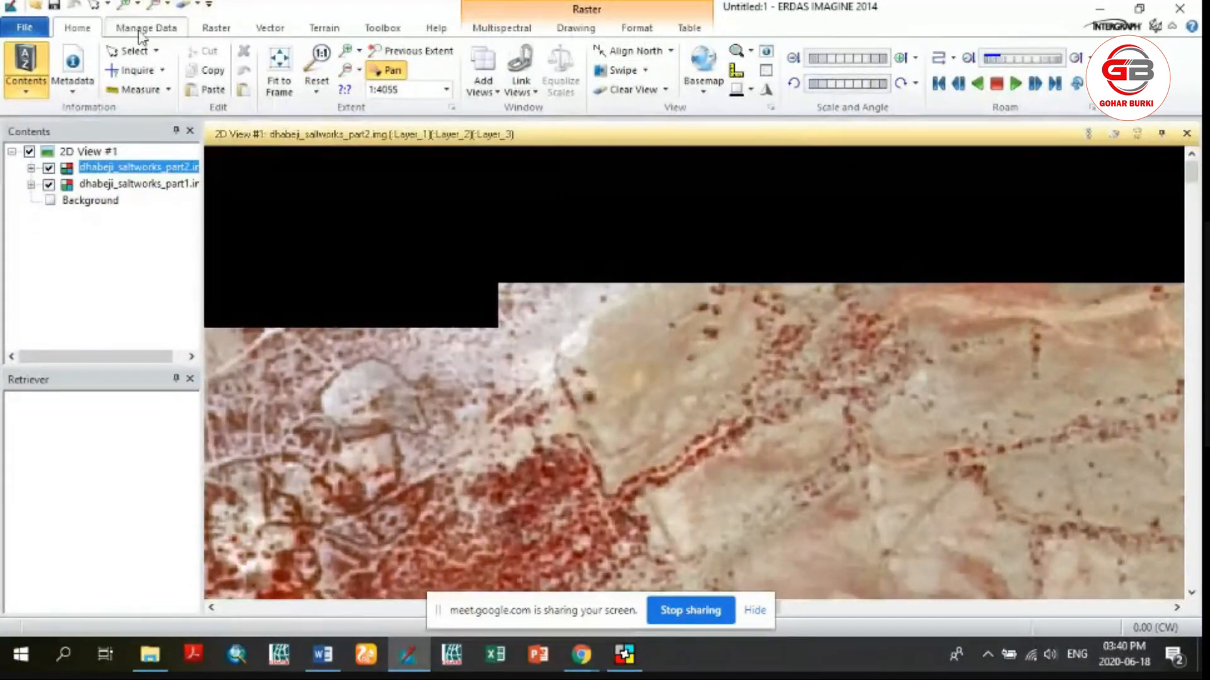
Compare the two overlapping layers with an automatic left-to-right Swipe transition, and close the transition
click(646, 70)
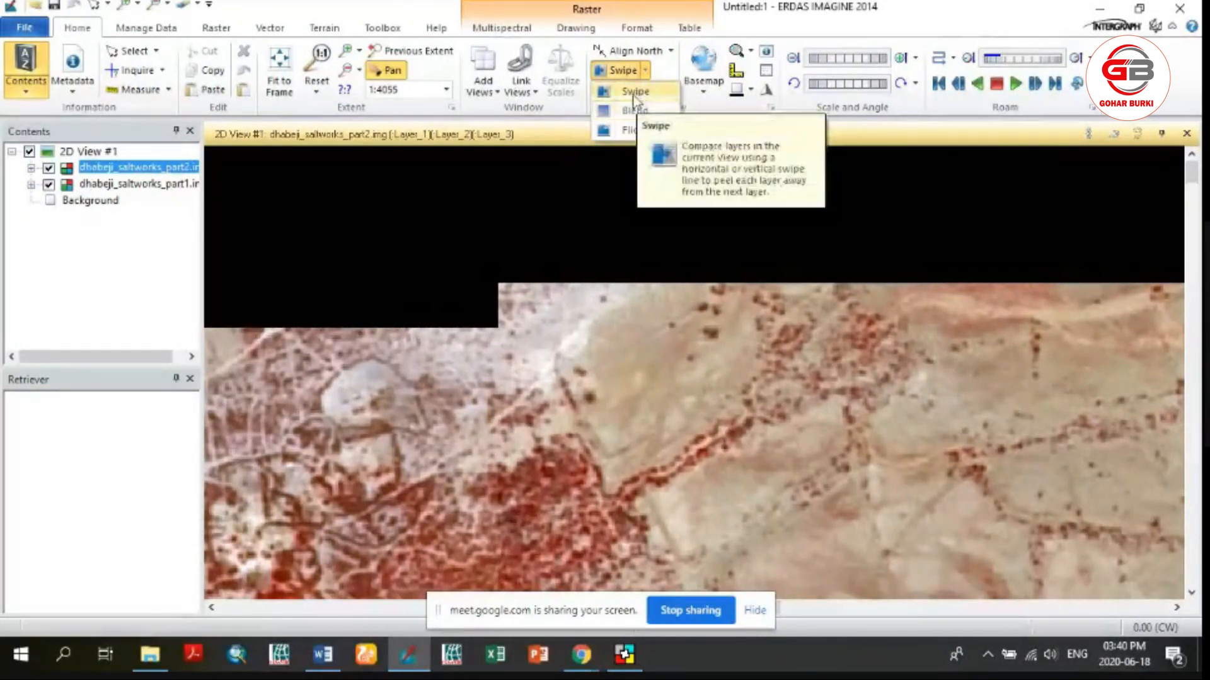
click(637, 93)
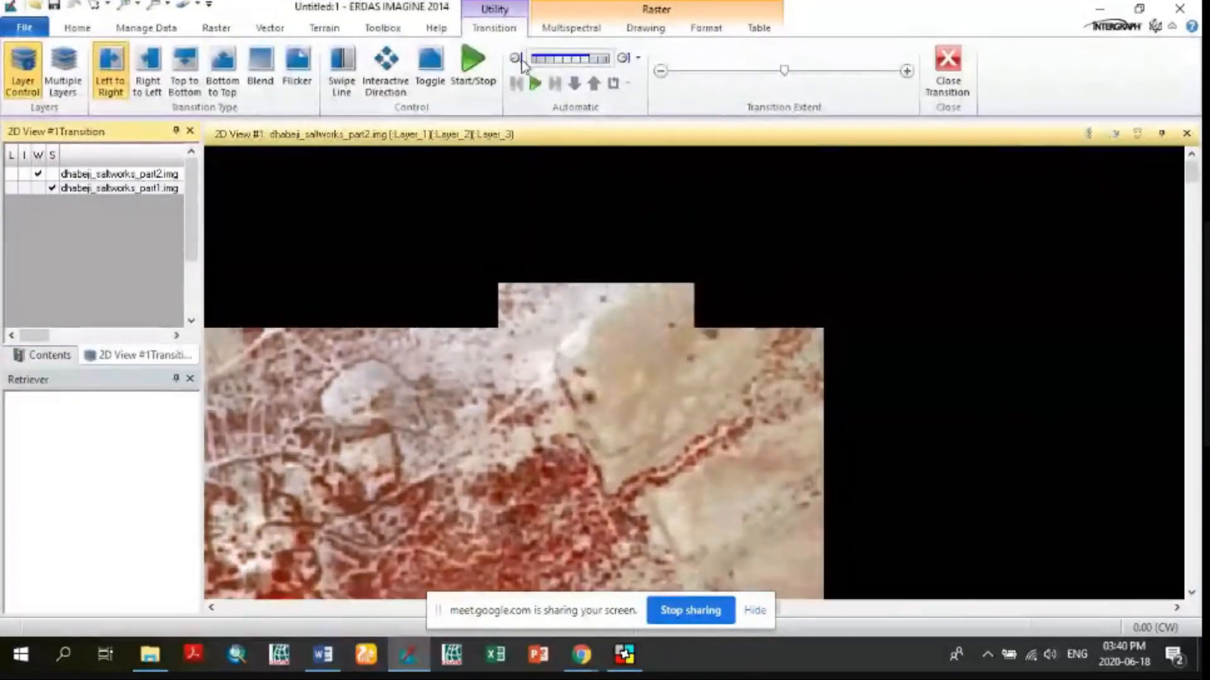
click(473, 63)
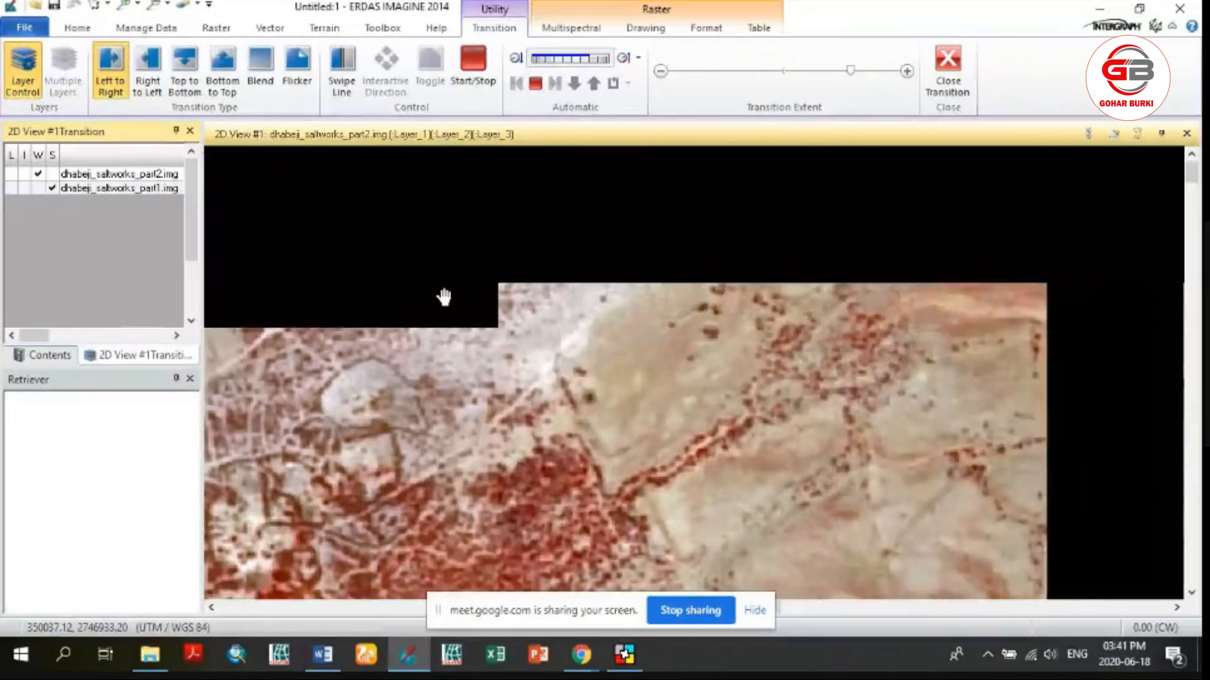
click(467, 94)
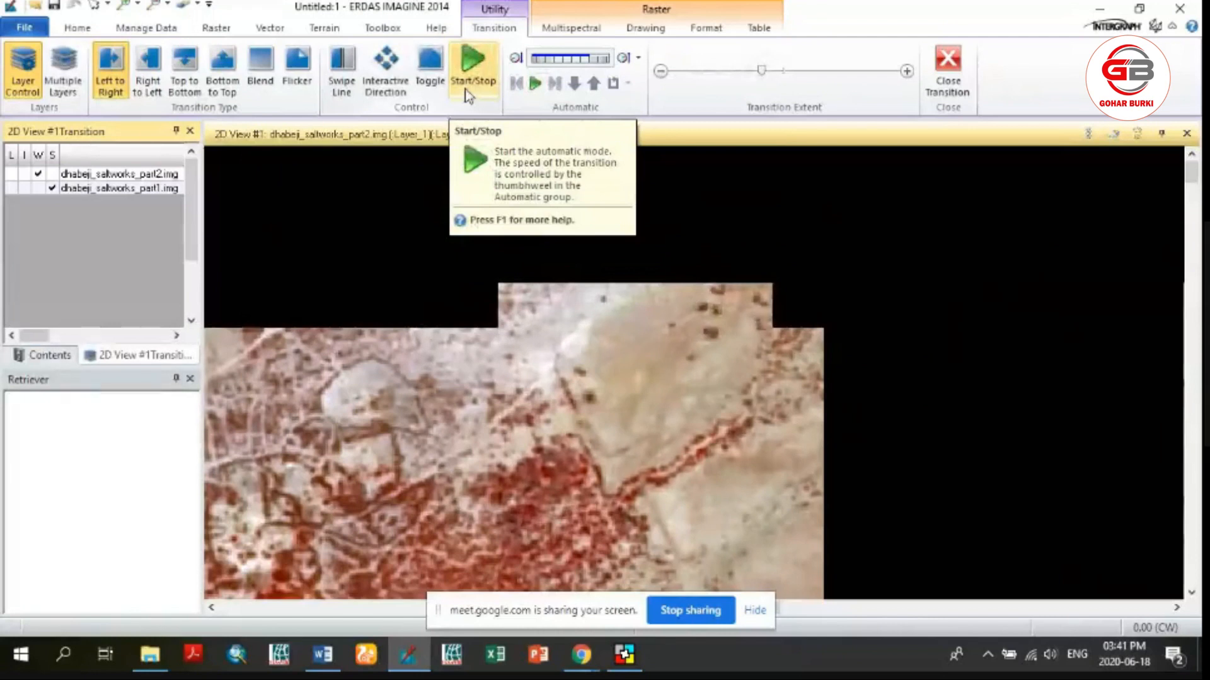
click(948, 63)
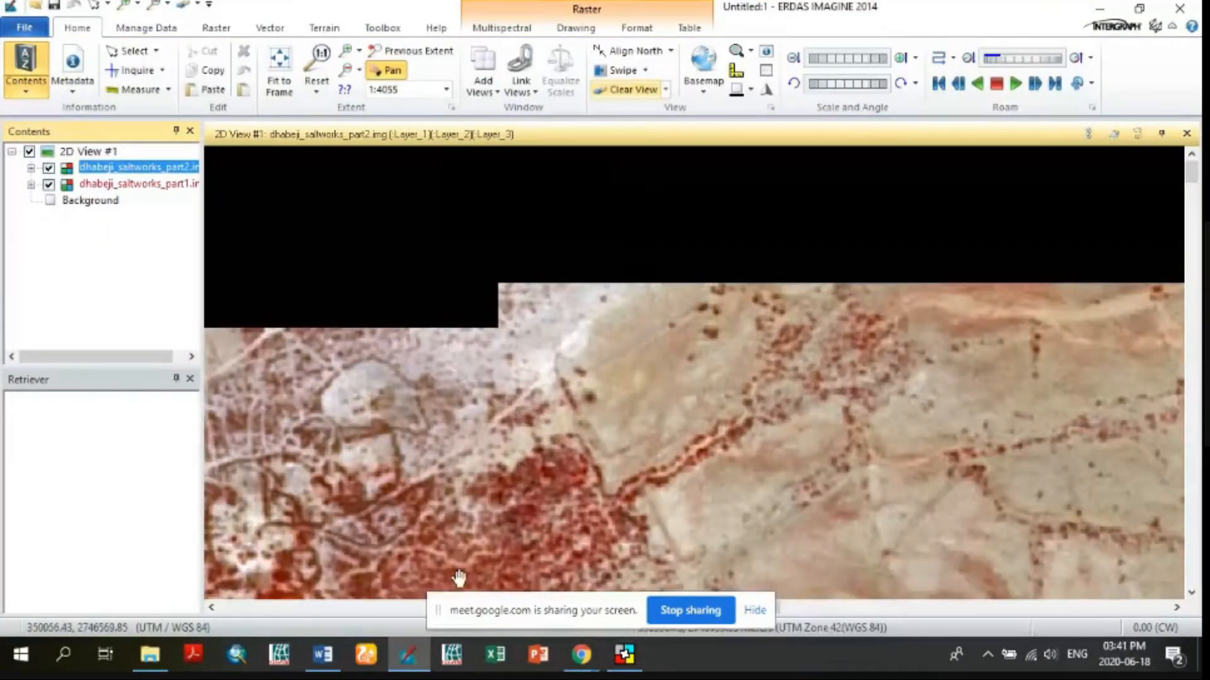
Return to MosaicPro and widen the Image Name column so the full paths of both images can be read
click(623, 655)
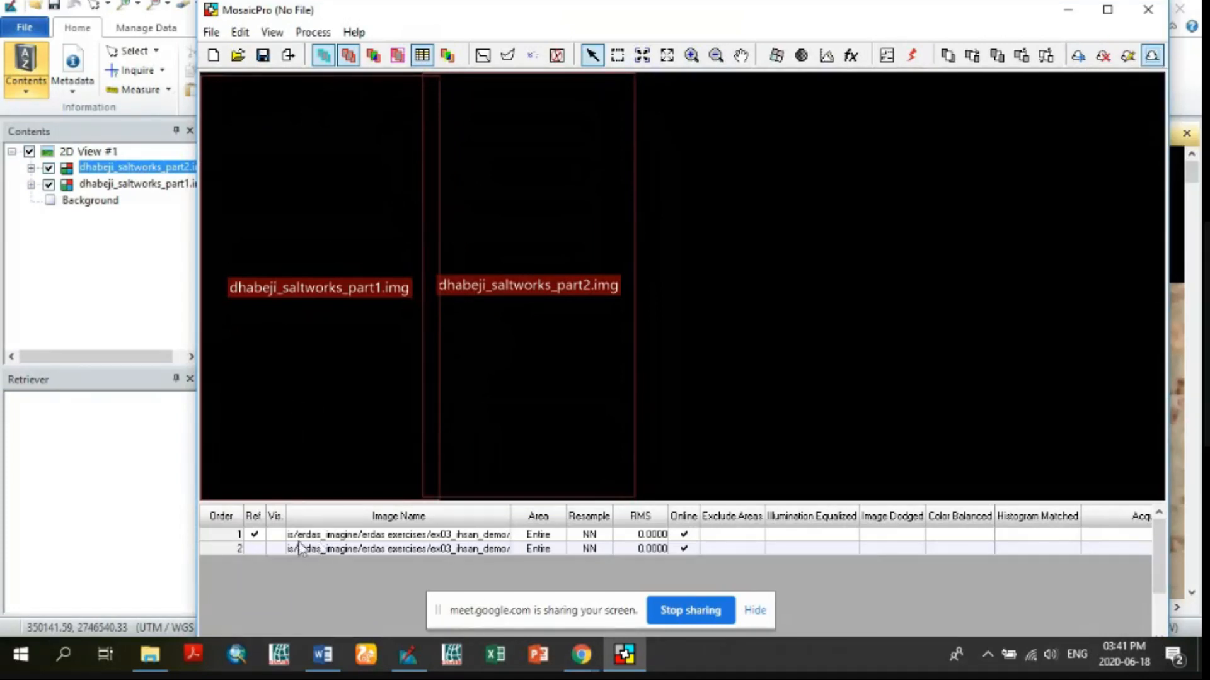
click(230, 536)
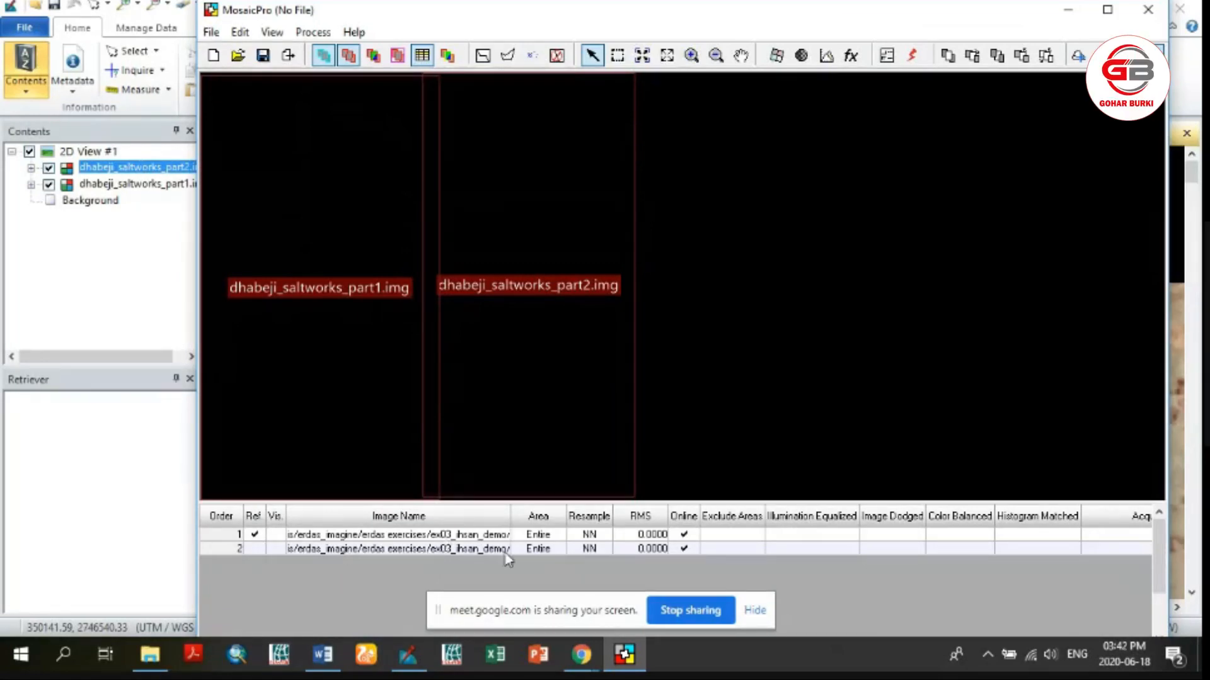
drag(511, 516, 753, 516)
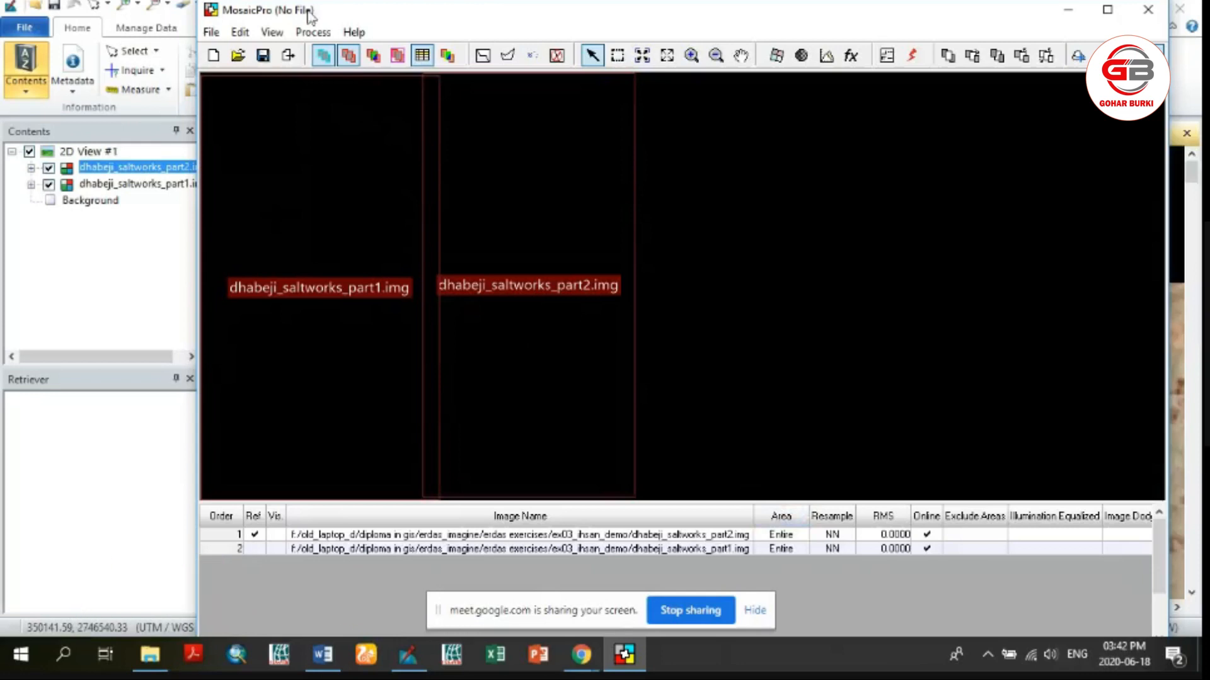
click(255, 550)
click(255, 535)
click(324, 57)
Start Run Mosaic and set the output location to the folder of the recently used dhabeji_saltworks_part2.img
click(315, 34)
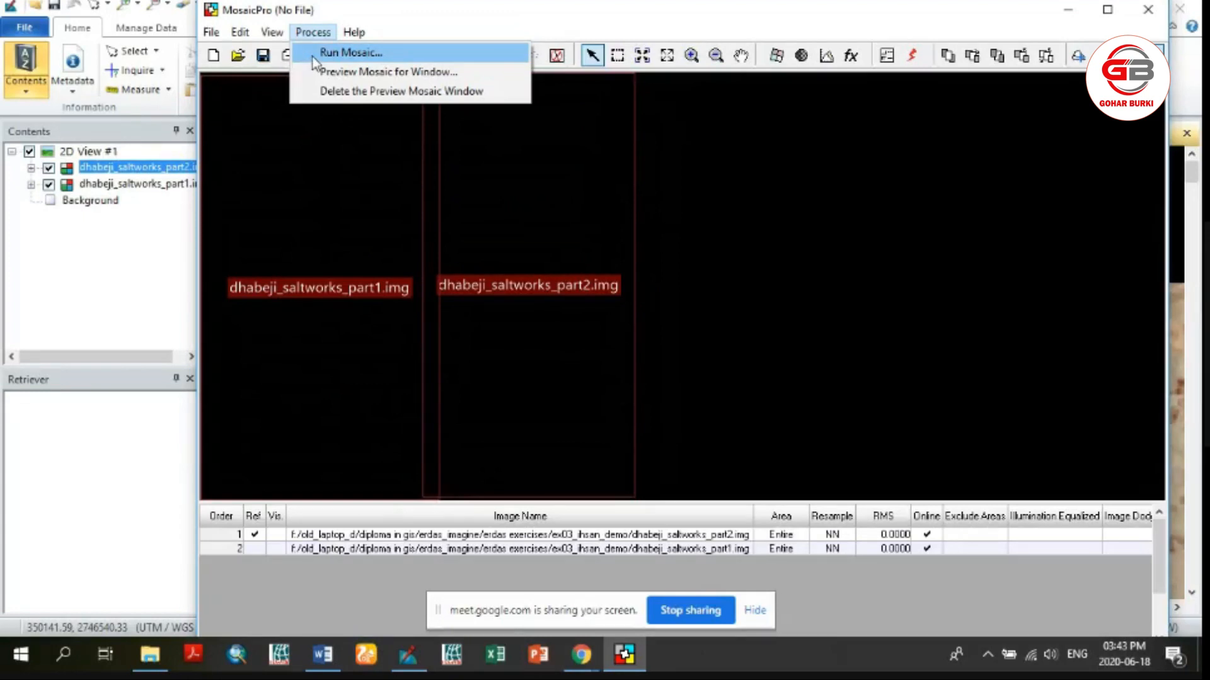
click(312, 57)
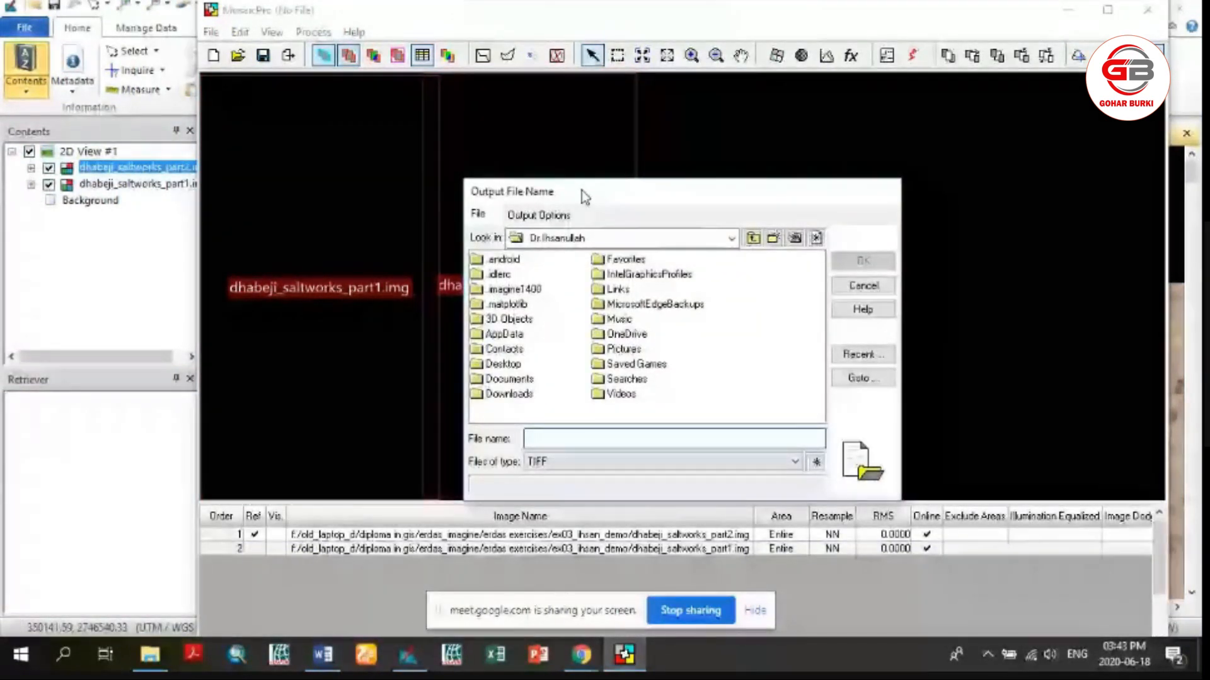
drag(582, 191, 571, 129)
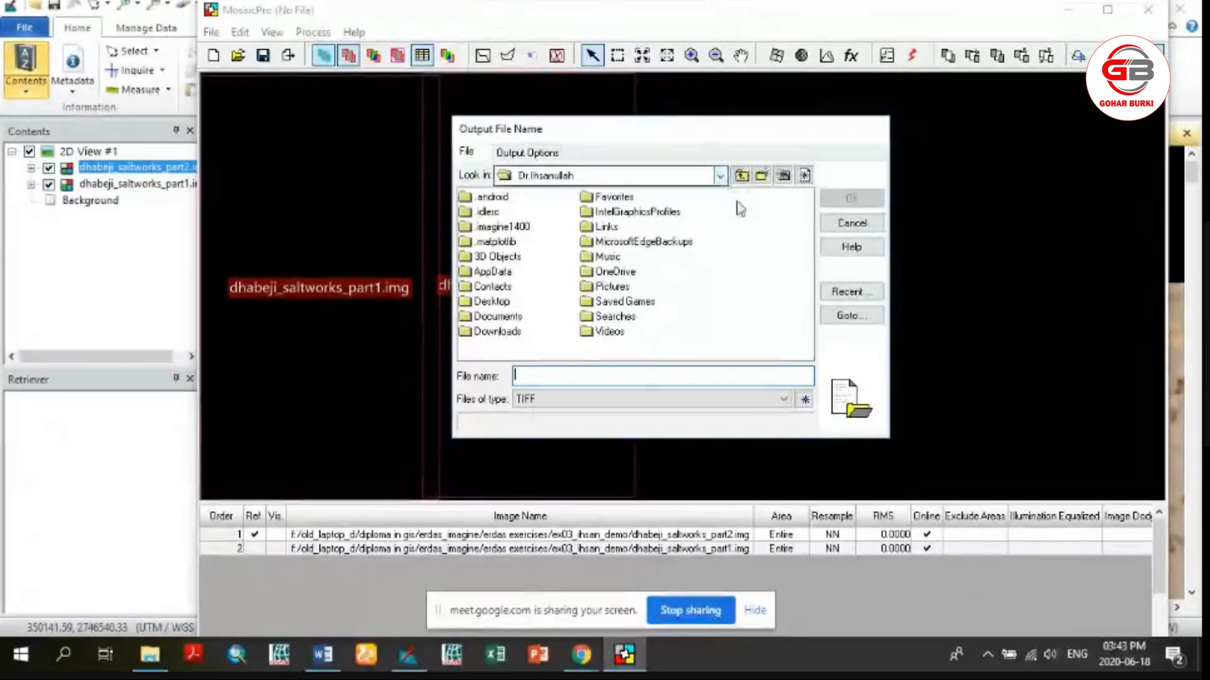
click(840, 296)
click(790, 340)
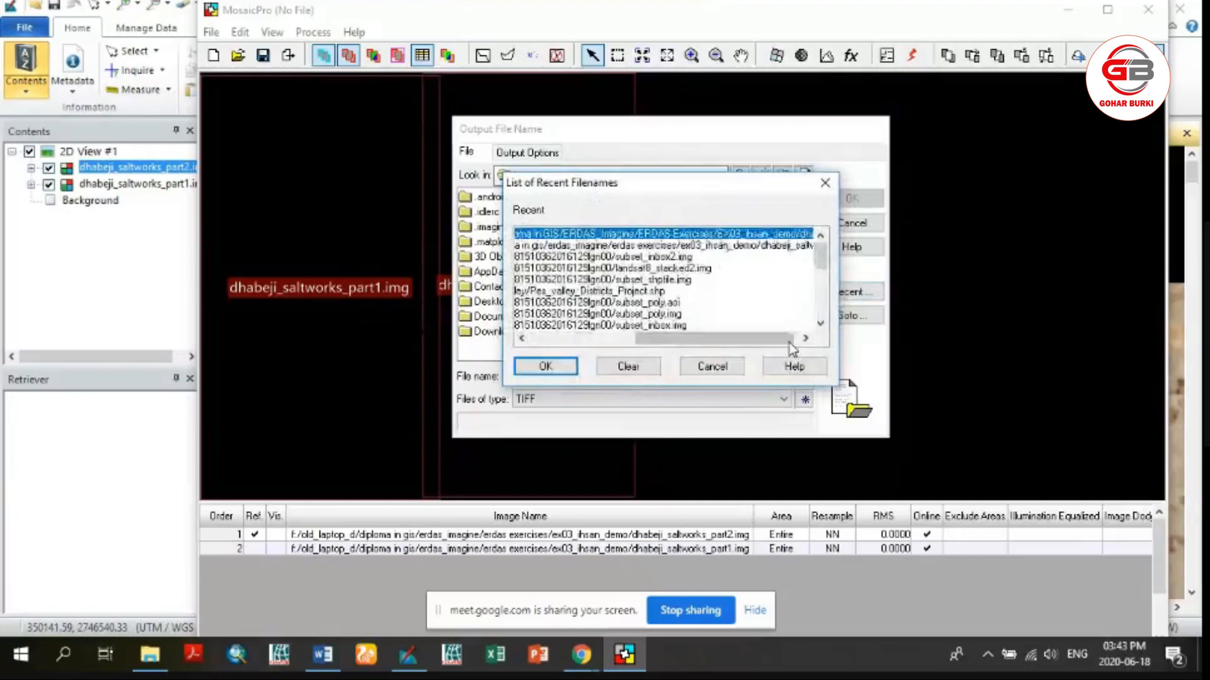
click(567, 367)
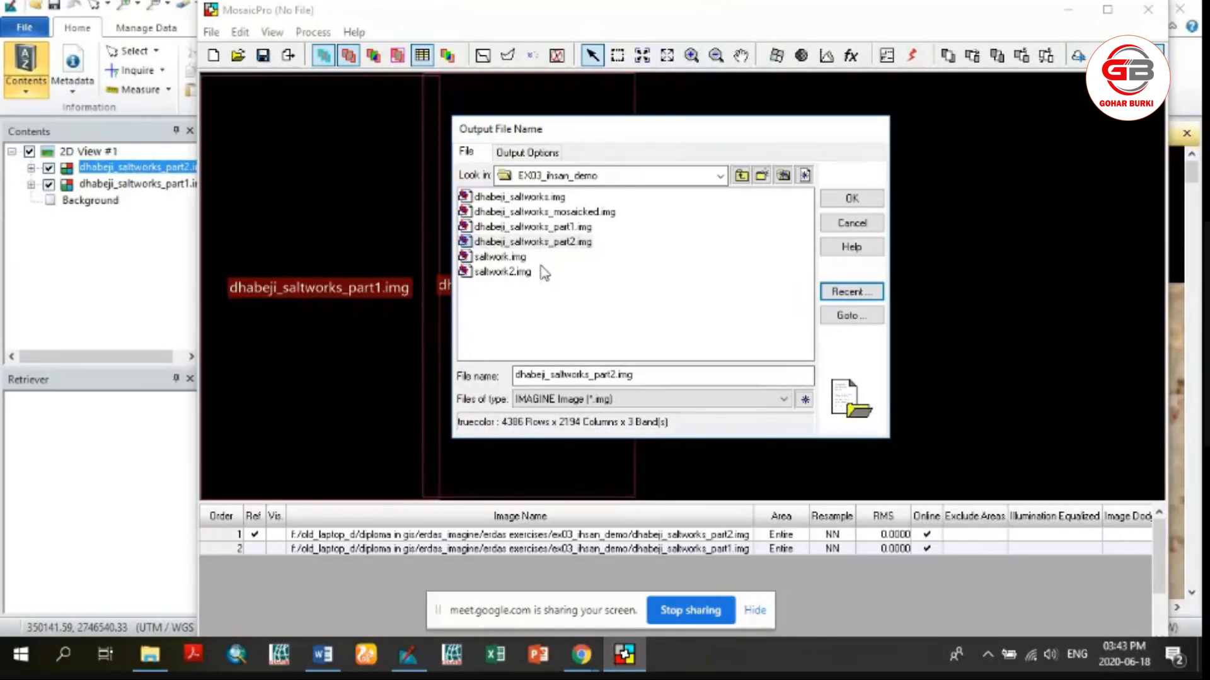
Name the output file dhabeji_saltworks_mosaick_2020.img, basing it on the existing dhabeji_saltworks_mosaicked.img name
click(527, 199)
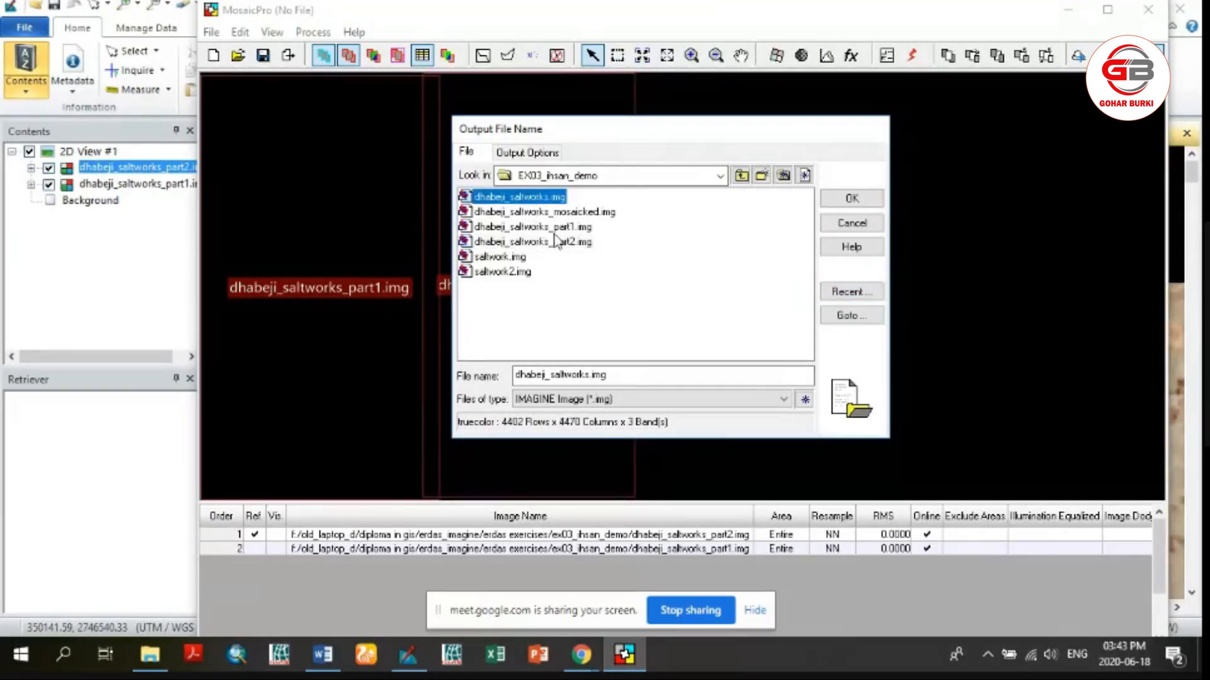
click(561, 213)
click(607, 375)
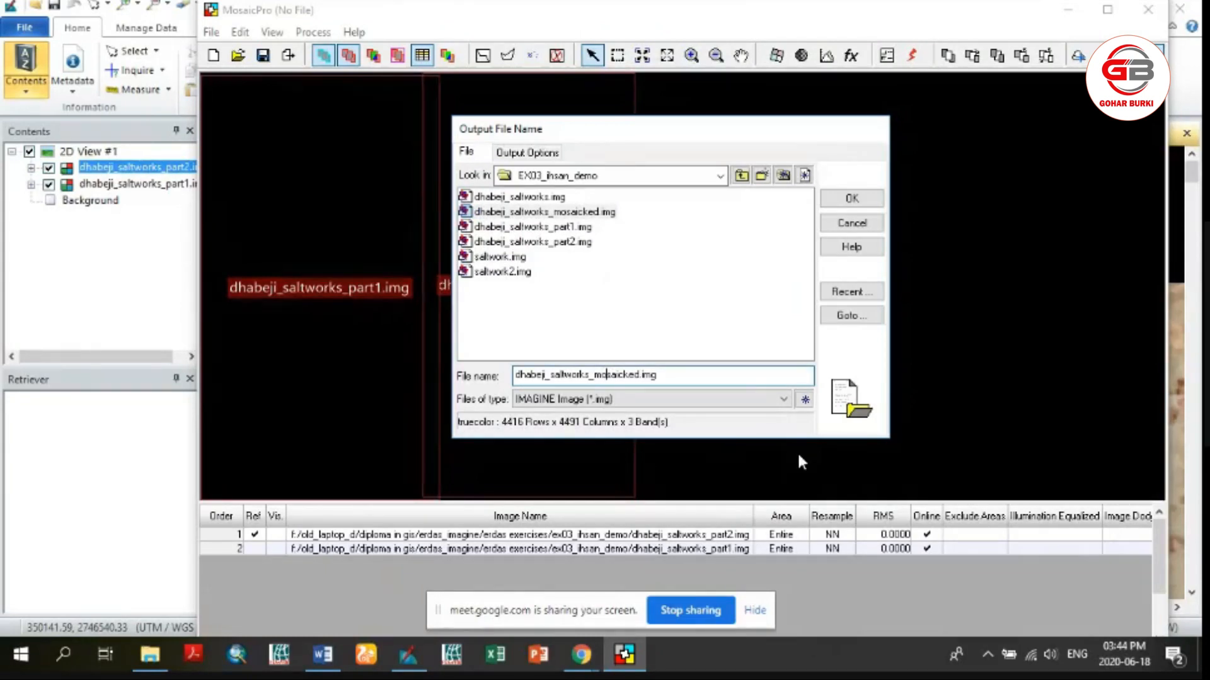
key(Right)
key(Right)
key(Right)
key(Right)
key(Right)
key(Right)
key(Right)
key(BackSpace)
key(BackSpace)
text(_202)
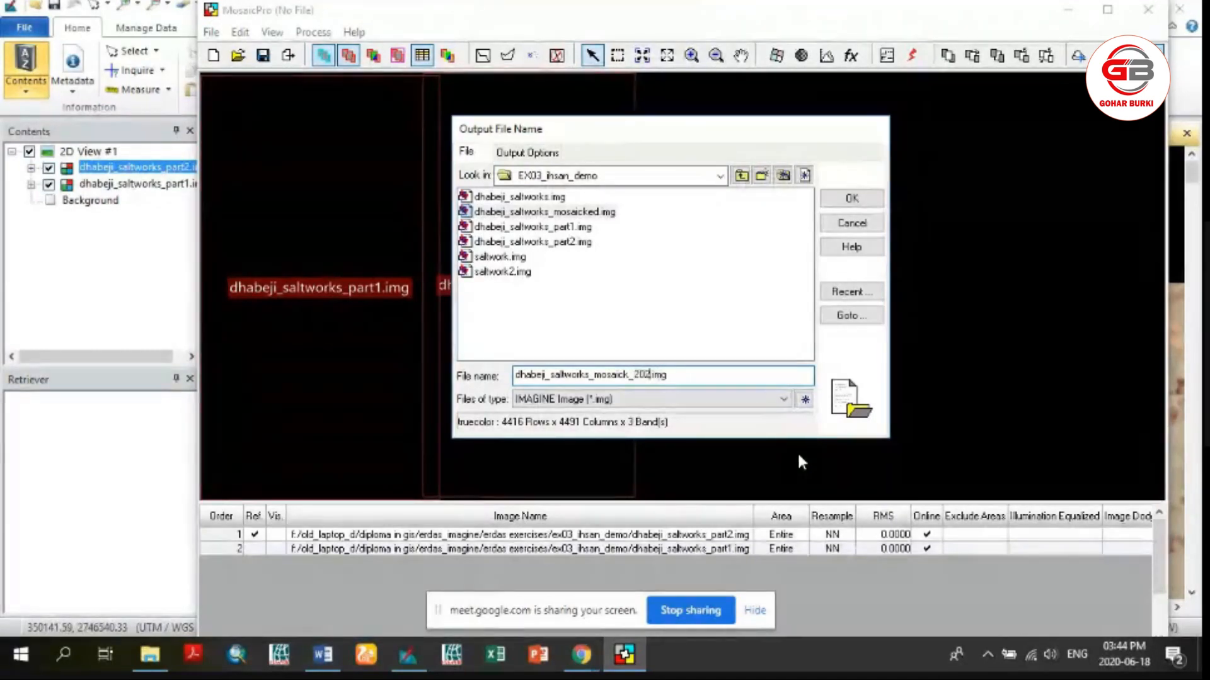
text(0)
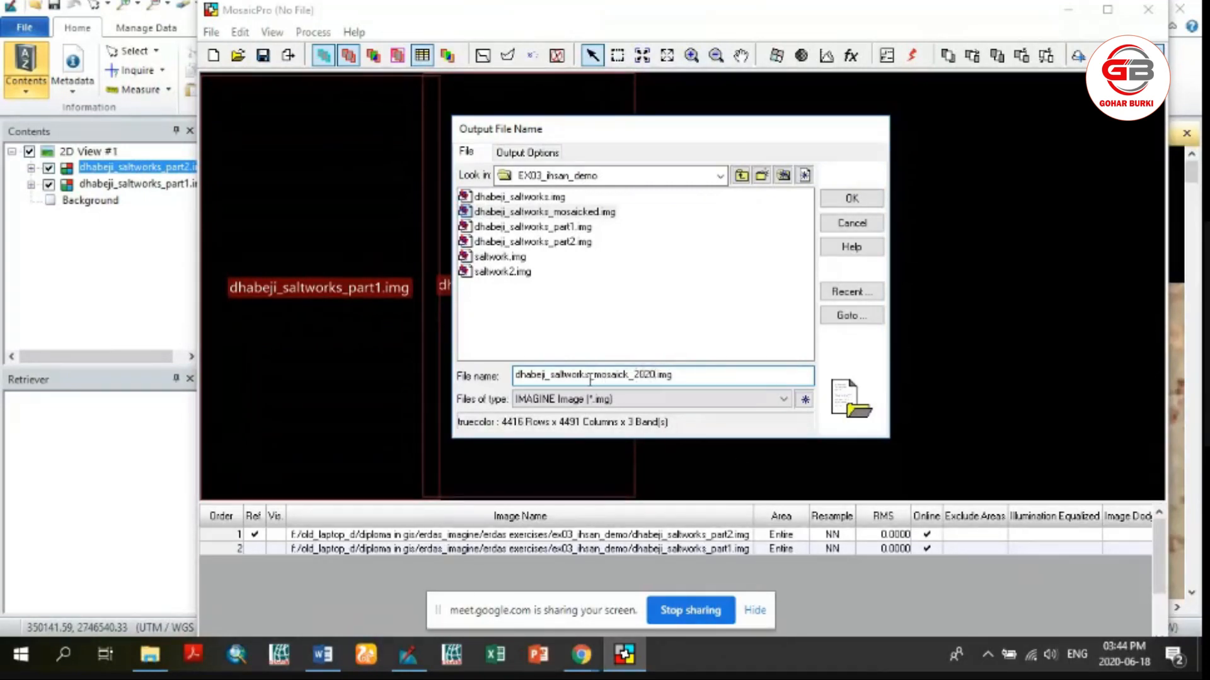
Confirm the output file, run the mosaic process, and close the process list
click(689, 375)
click(839, 199)
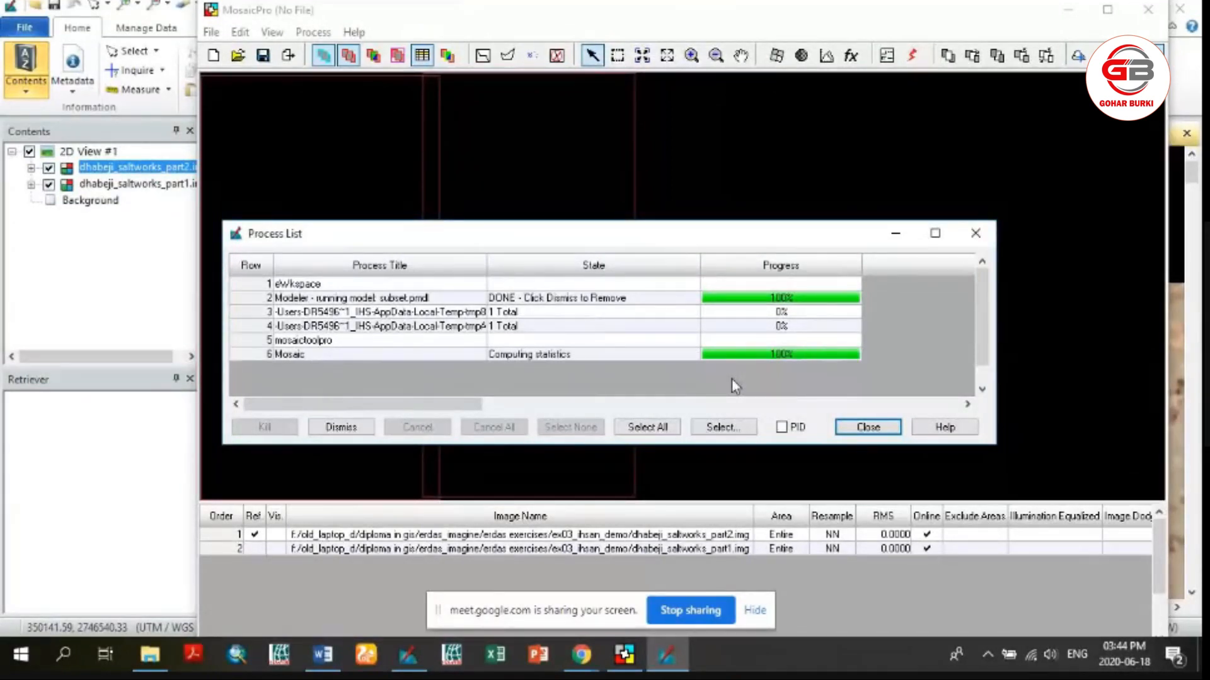
click(867, 427)
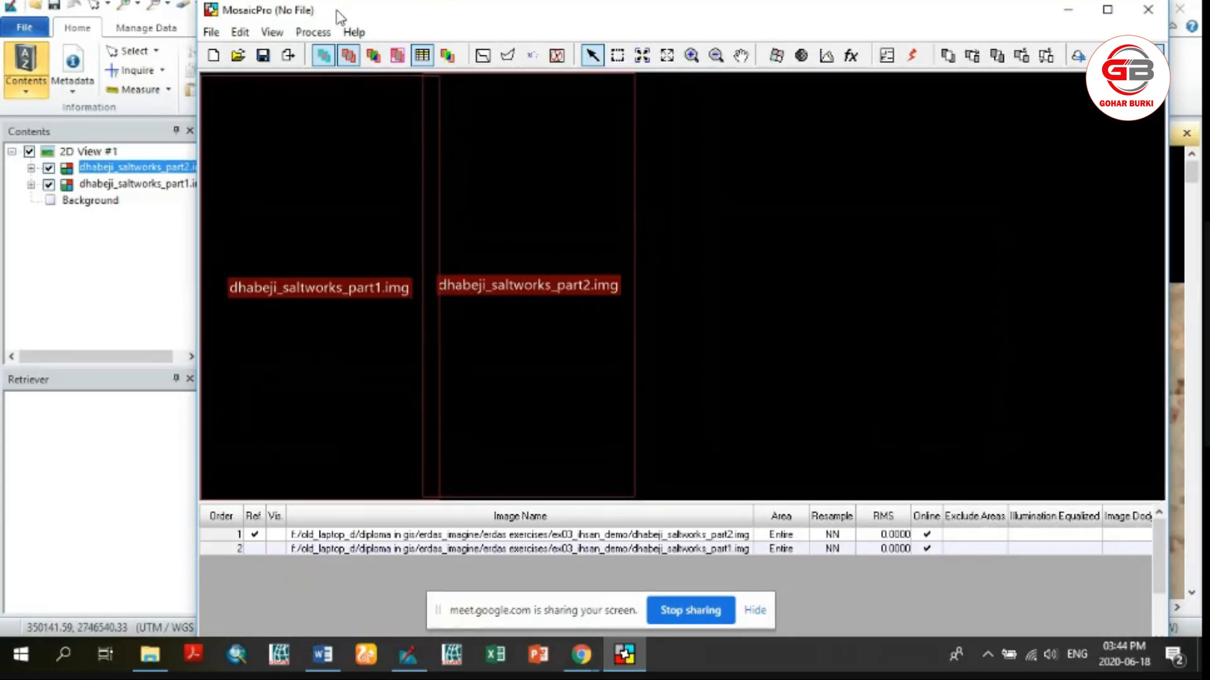
drag(338, 16, 271, 25)
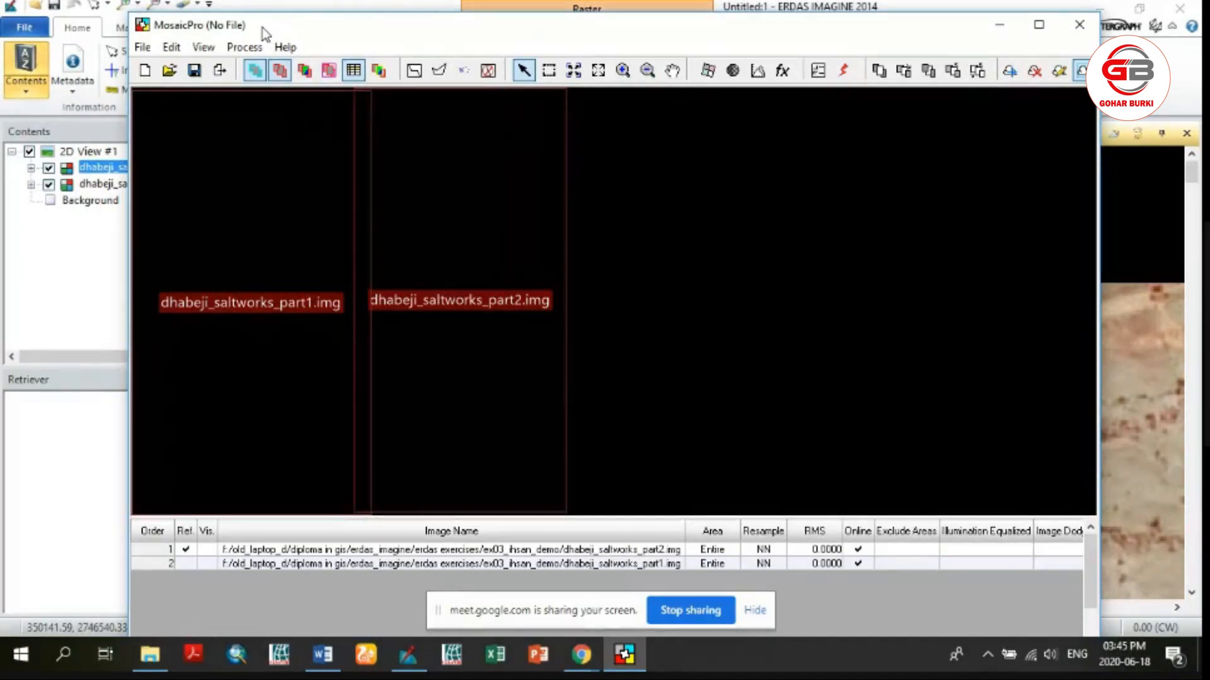
click(144, 48)
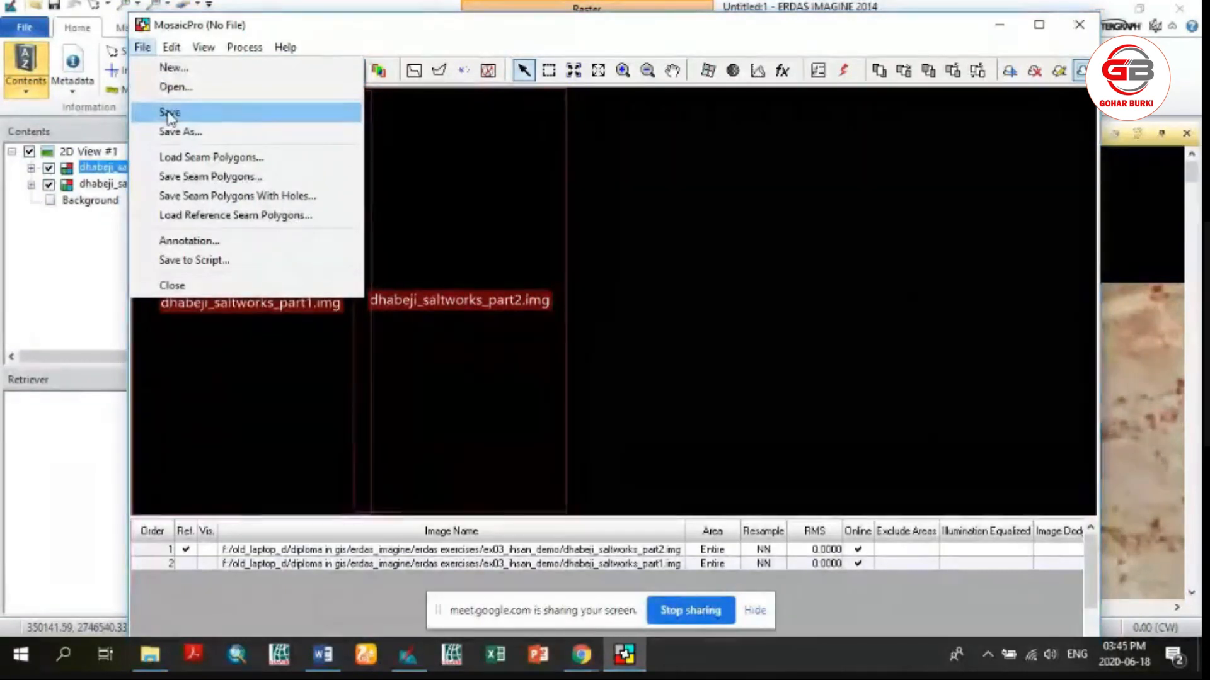
click(170, 112)
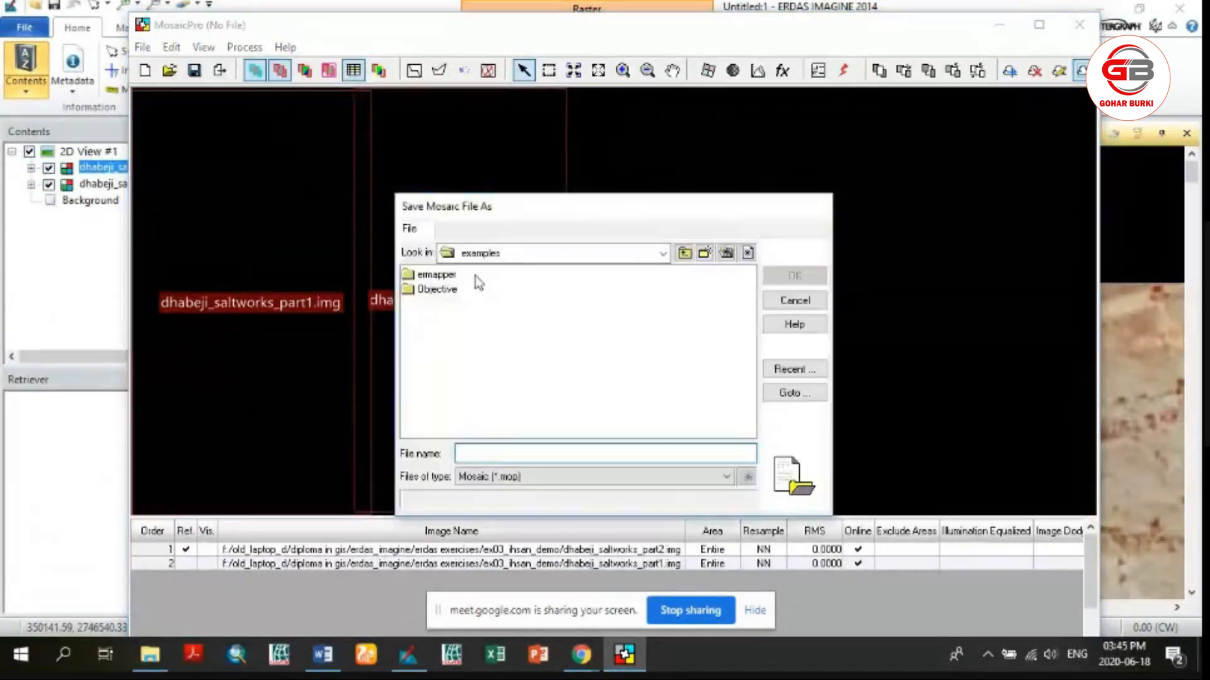
drag(526, 206, 527, 152)
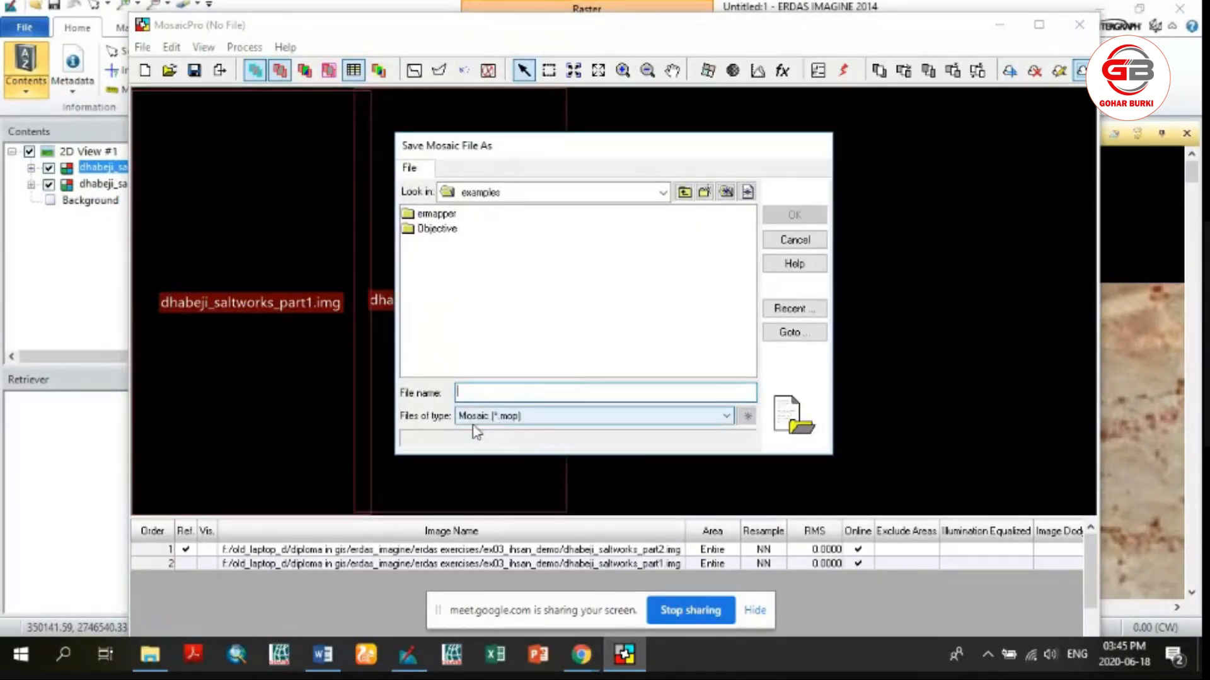
click(636, 417)
click(635, 417)
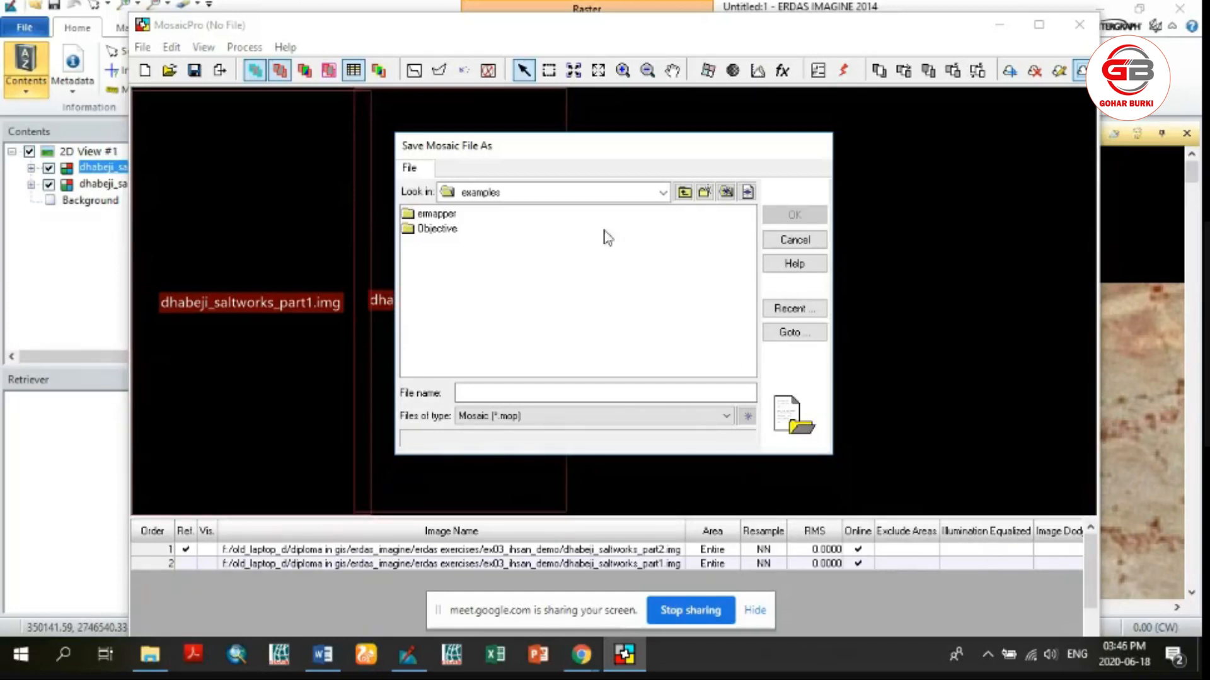
click(781, 241)
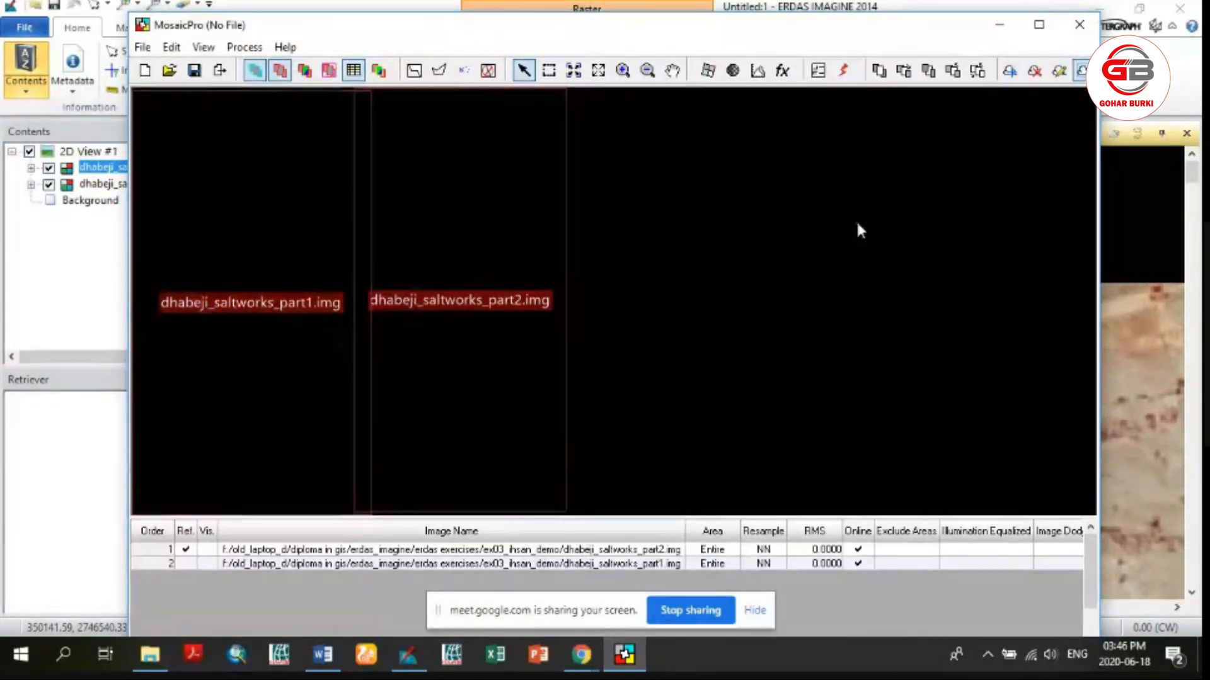
click(1080, 28)
click(682, 386)
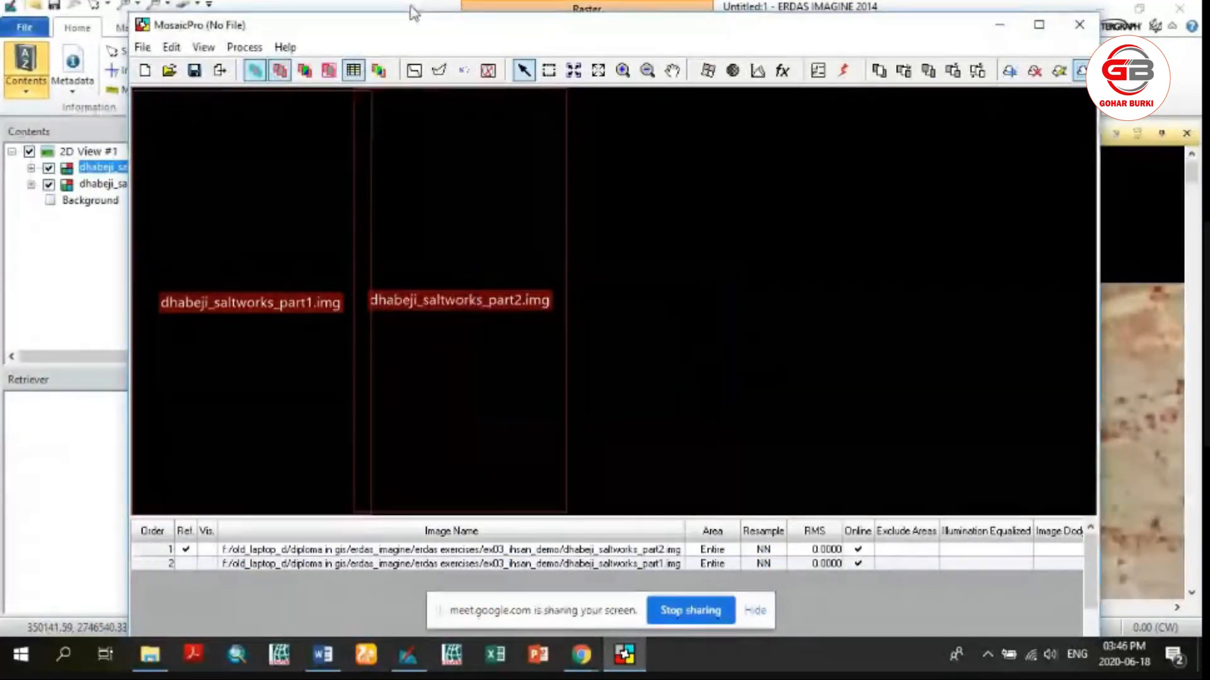
Return to the main ERDAS IMAGINE window, fit the images to the frame, and hide the dhabeji_saltworks_part1 and part2 layers
click(410, 7)
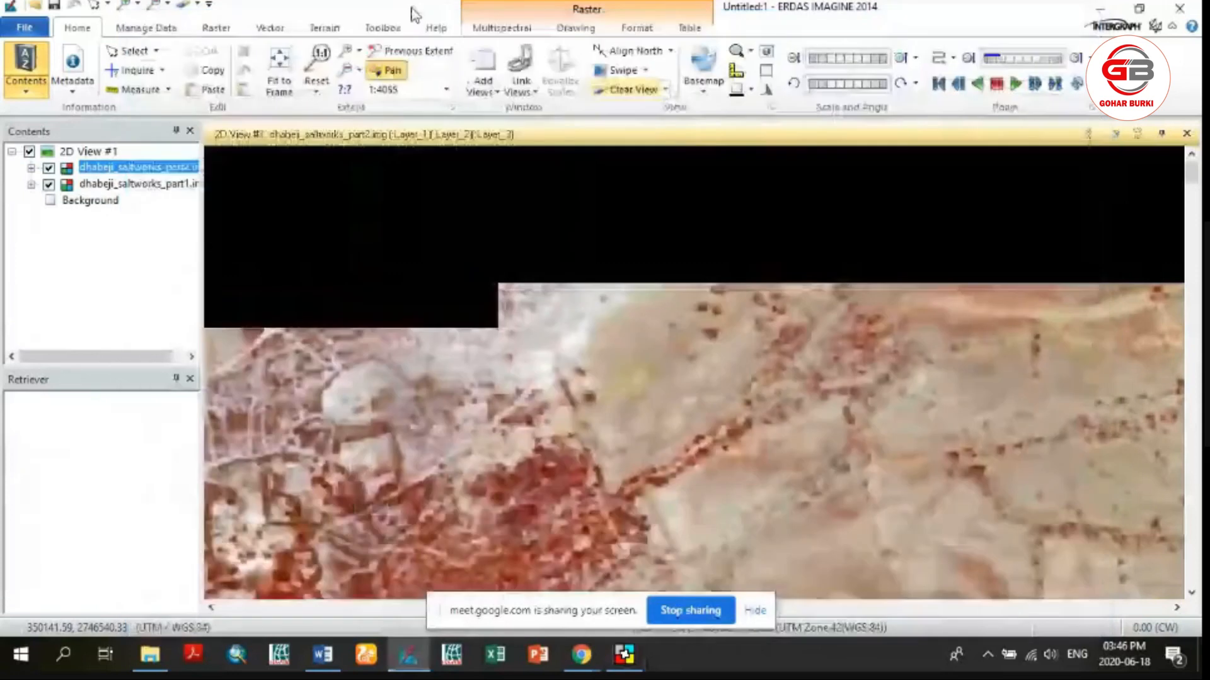
right_click(348, 192)
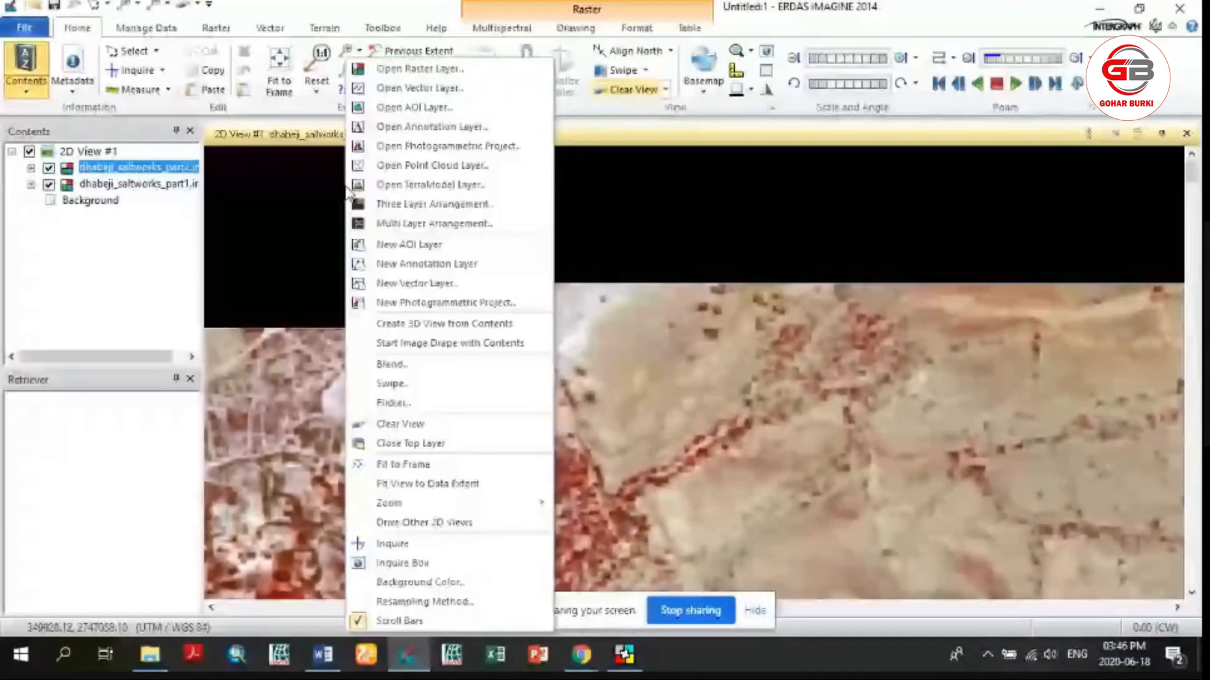
click(405, 467)
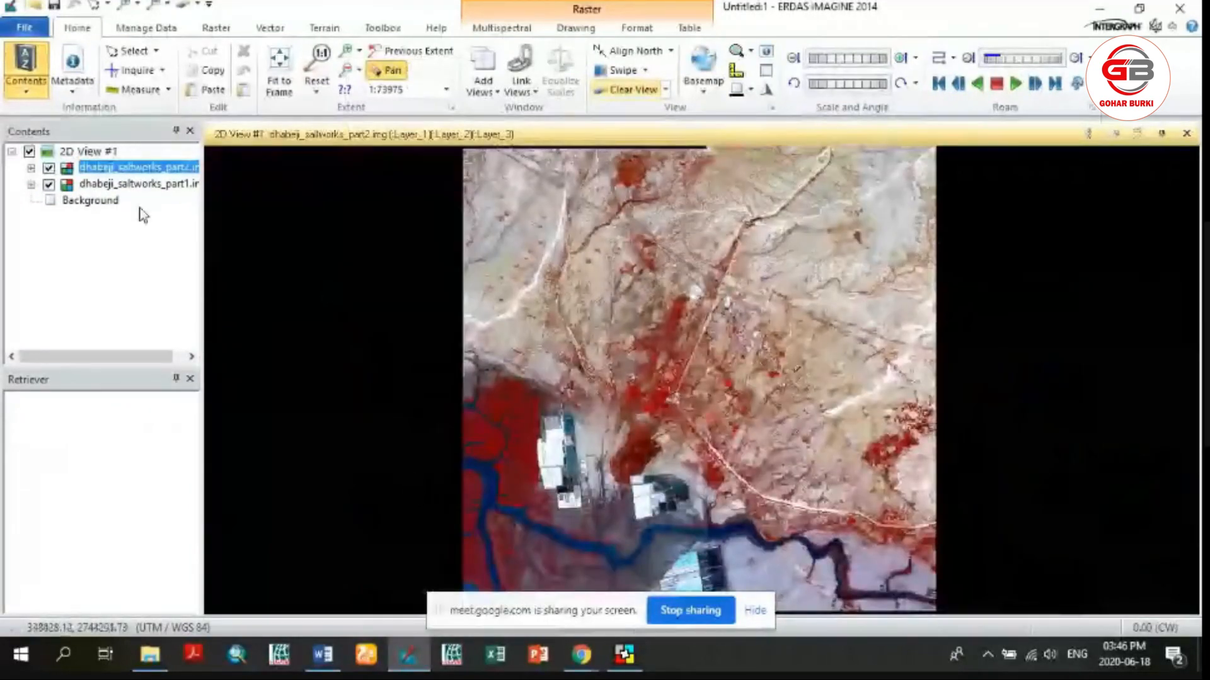
click(49, 169)
click(49, 185)
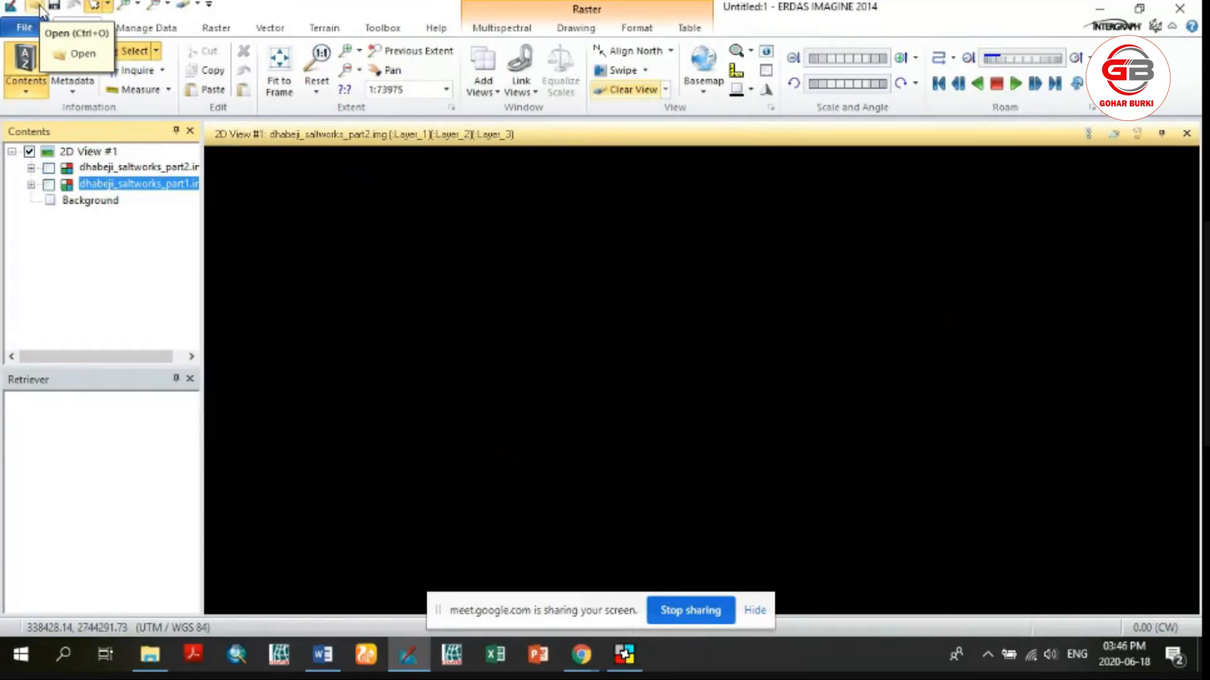
Add the recently created dhabeji_saltworks_mosaick_2020.img to the 2D view as a new layer
click(36, 7)
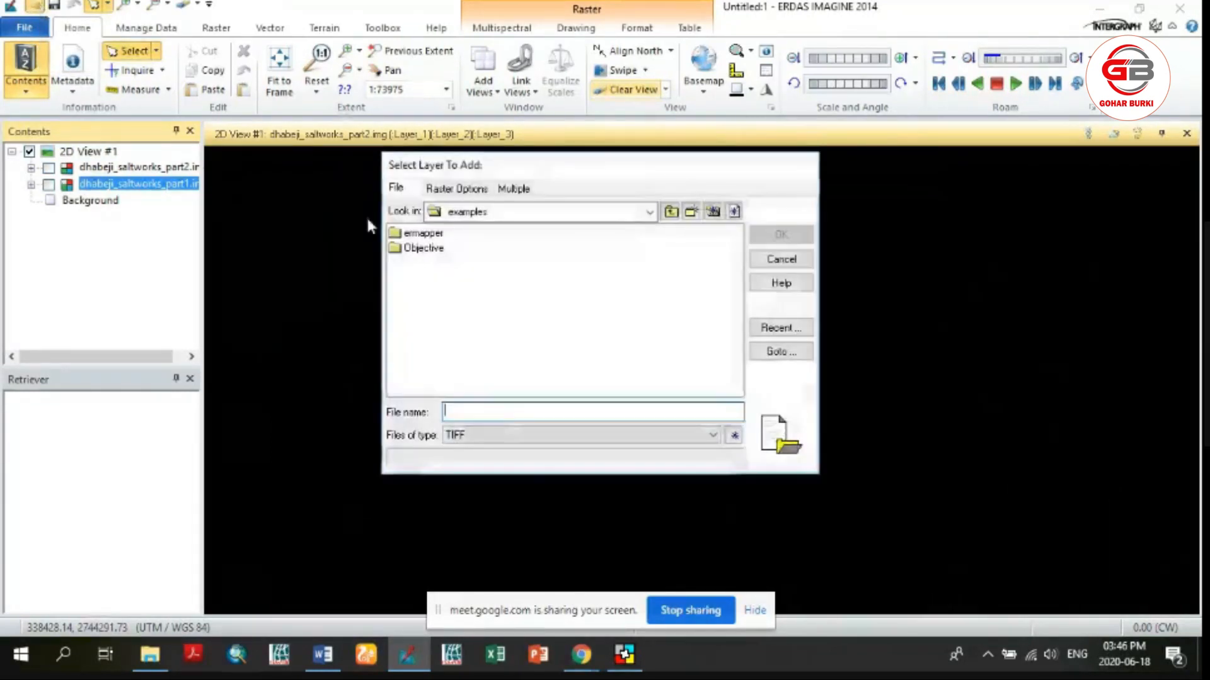
click(792, 330)
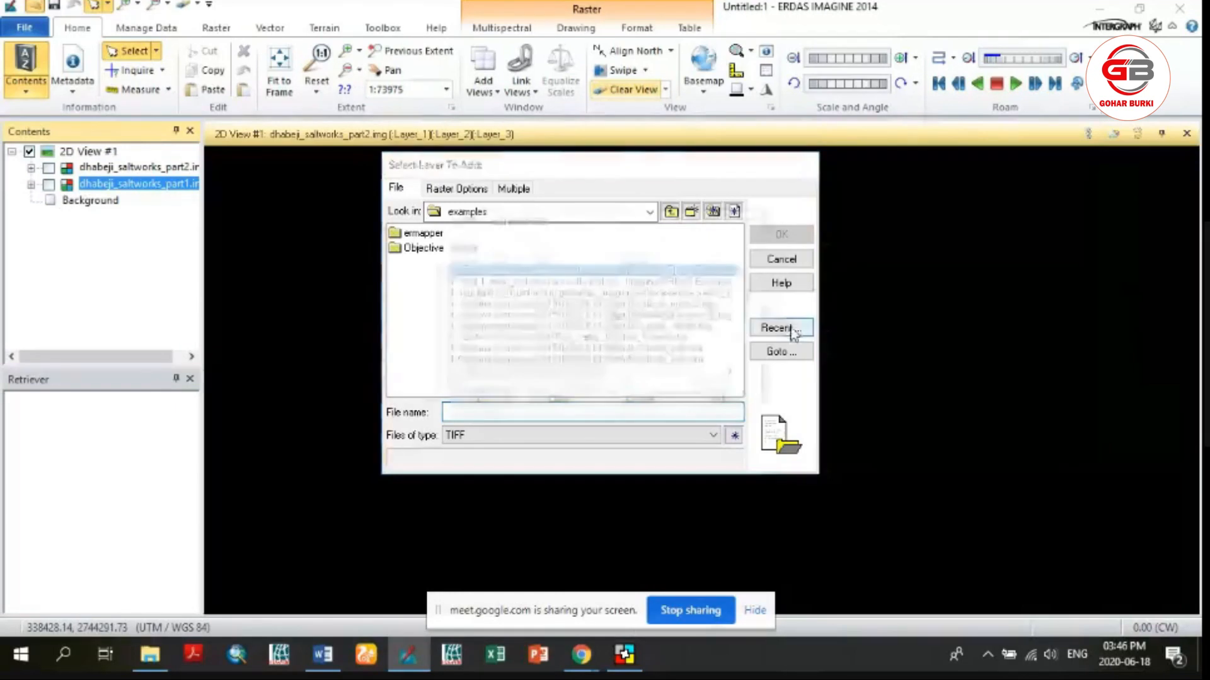
click(723, 378)
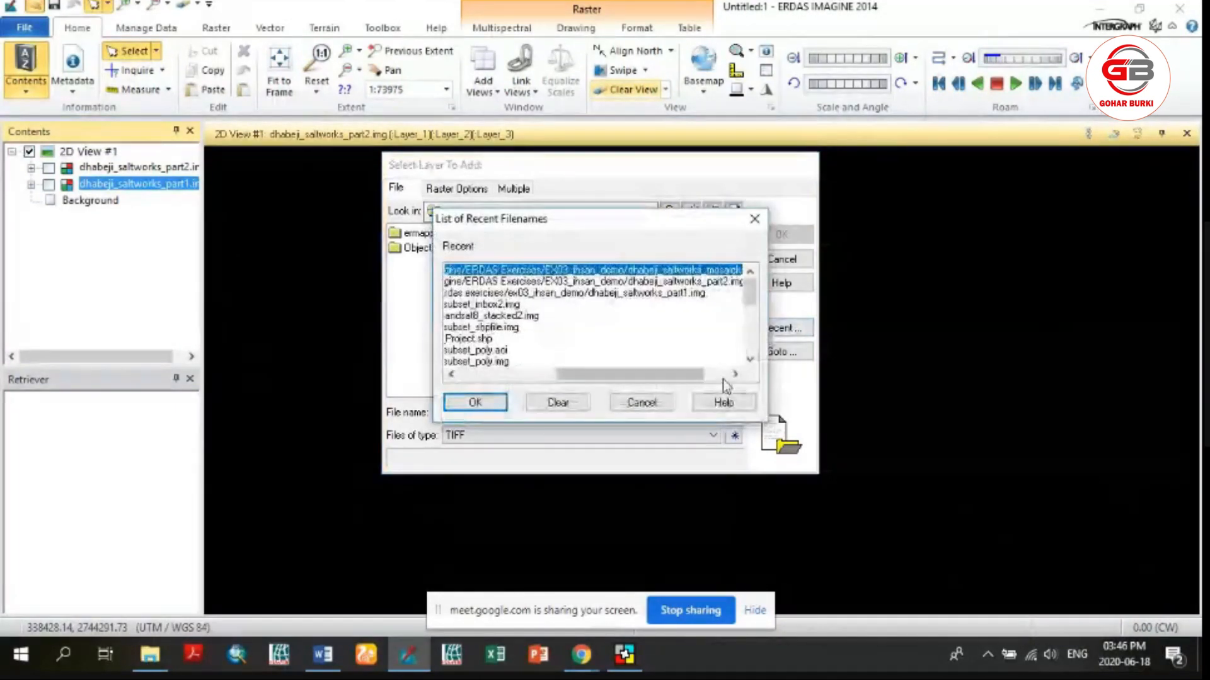
click(729, 377)
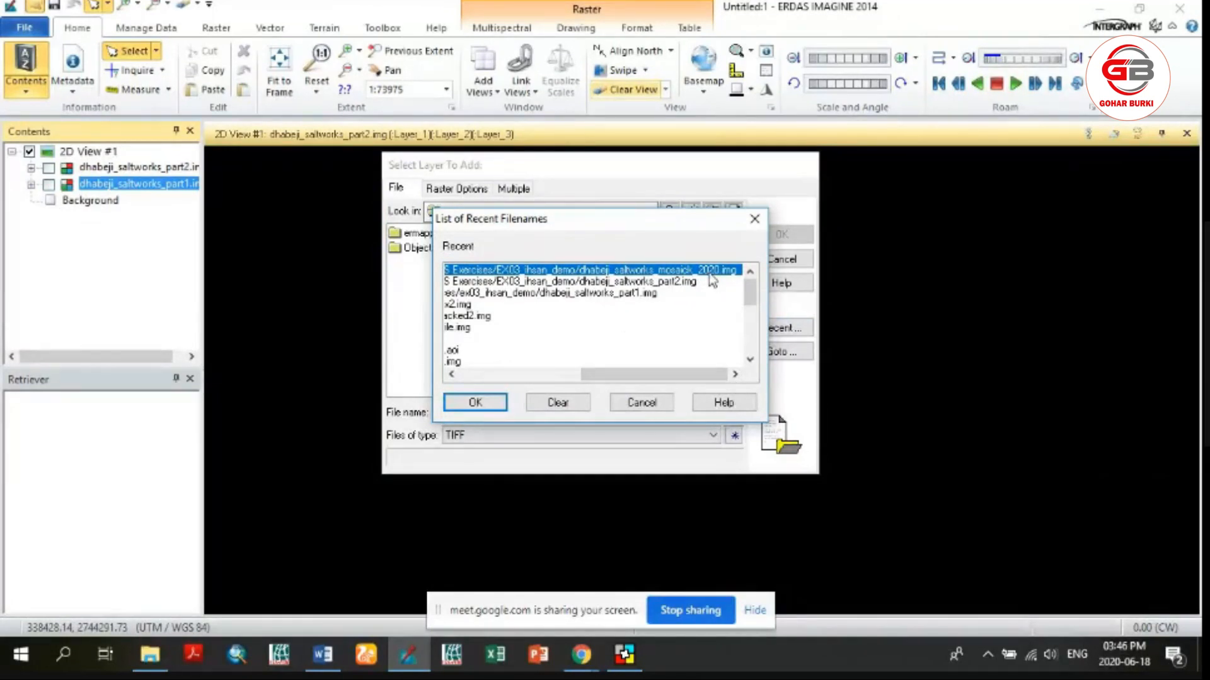
click(498, 401)
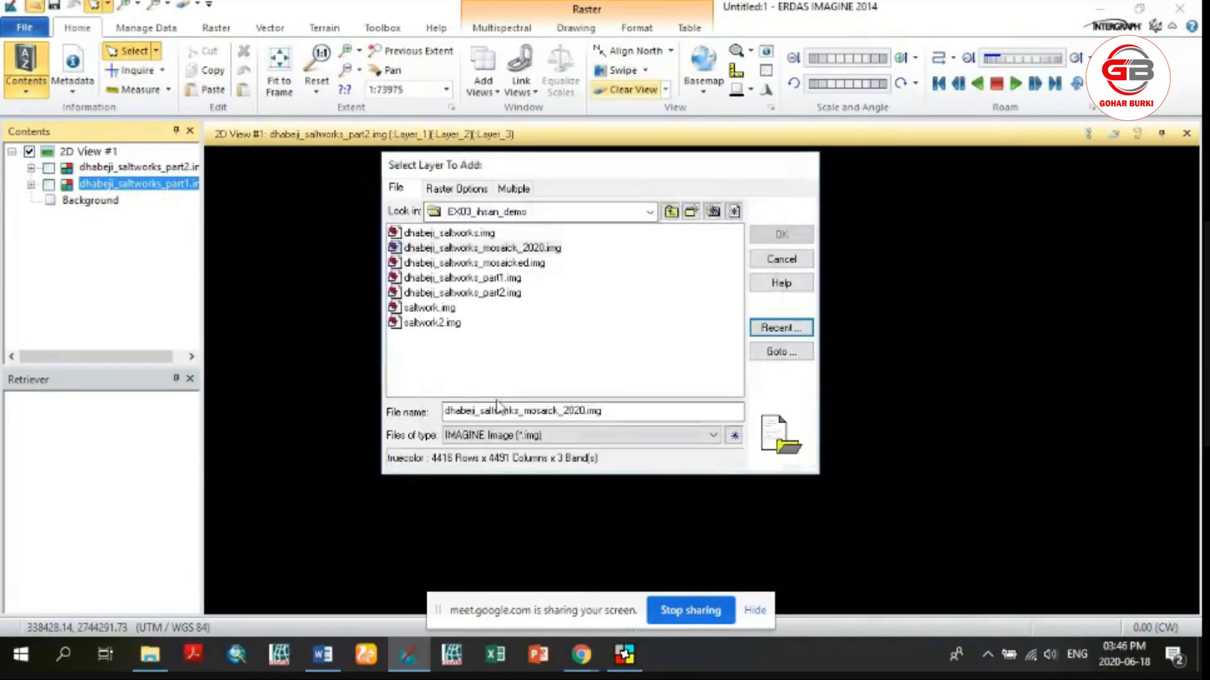
click(515, 248)
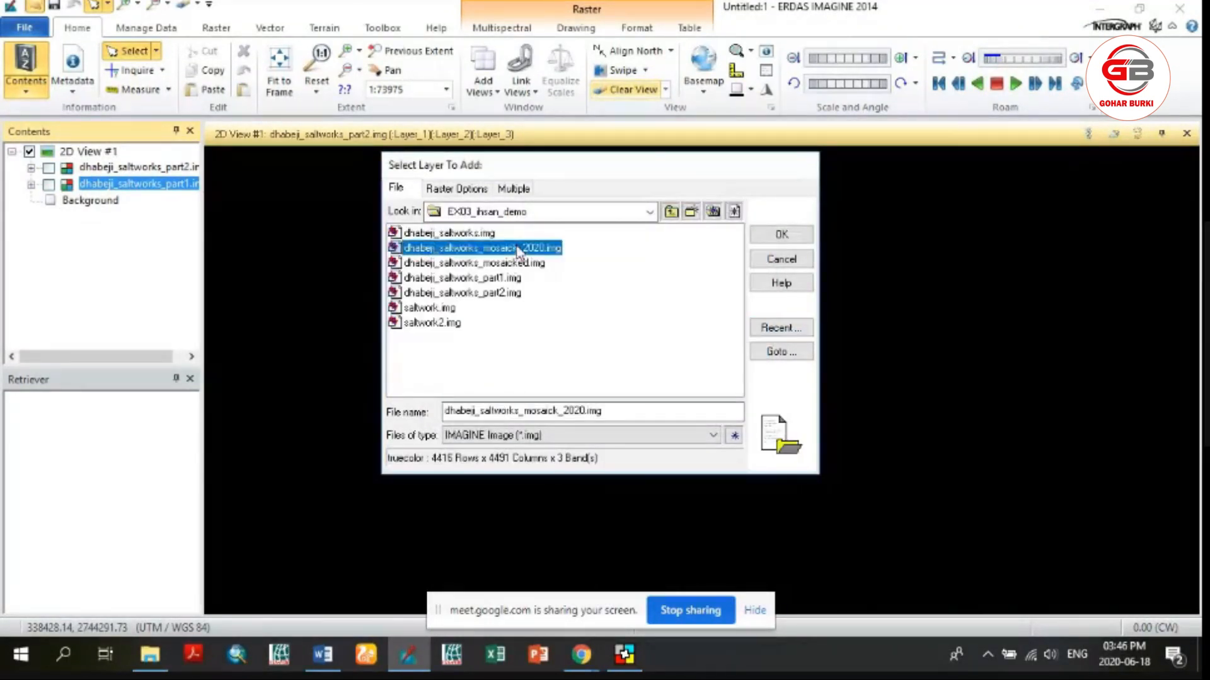
click(771, 235)
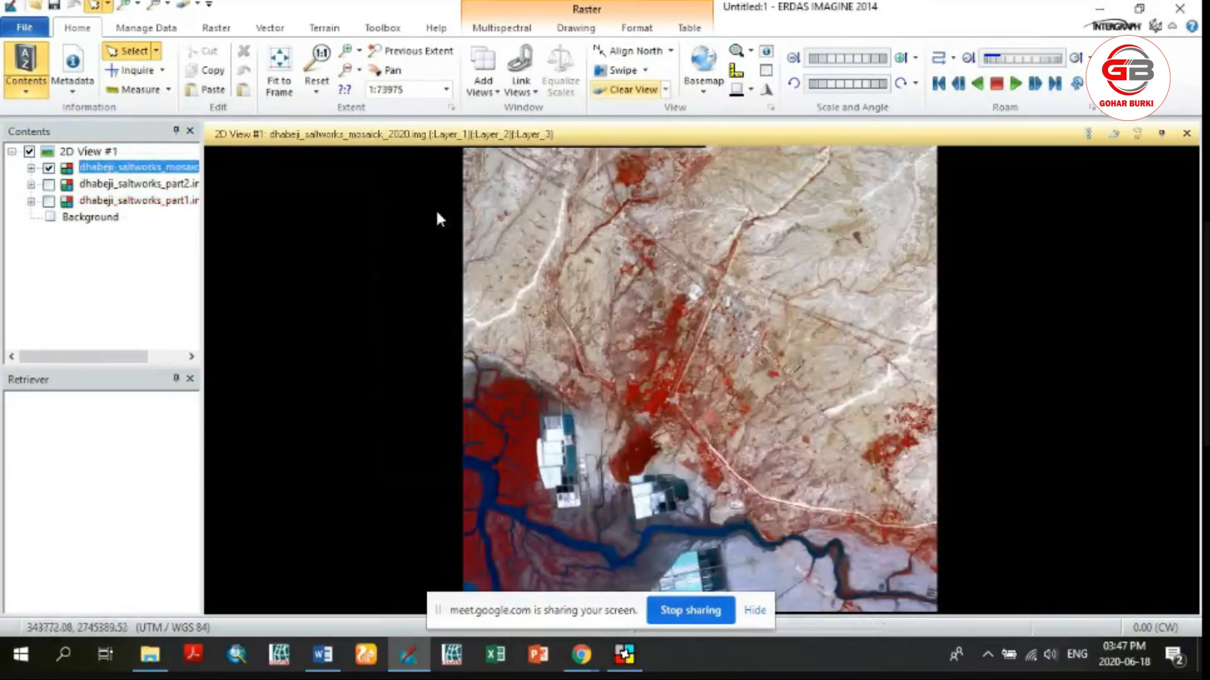
Toggle the mosaic layer and the two source layers on and off to compare the mosaicked image with its separate parts
click(49, 169)
click(49, 170)
click(48, 169)
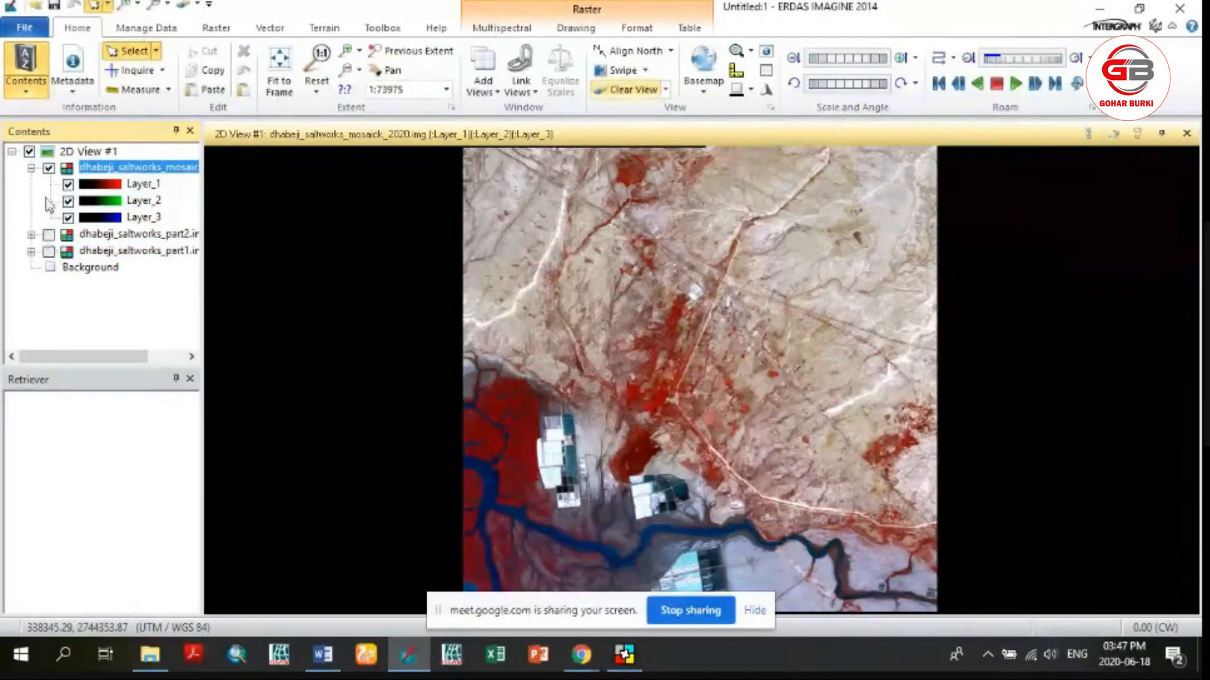
click(49, 170)
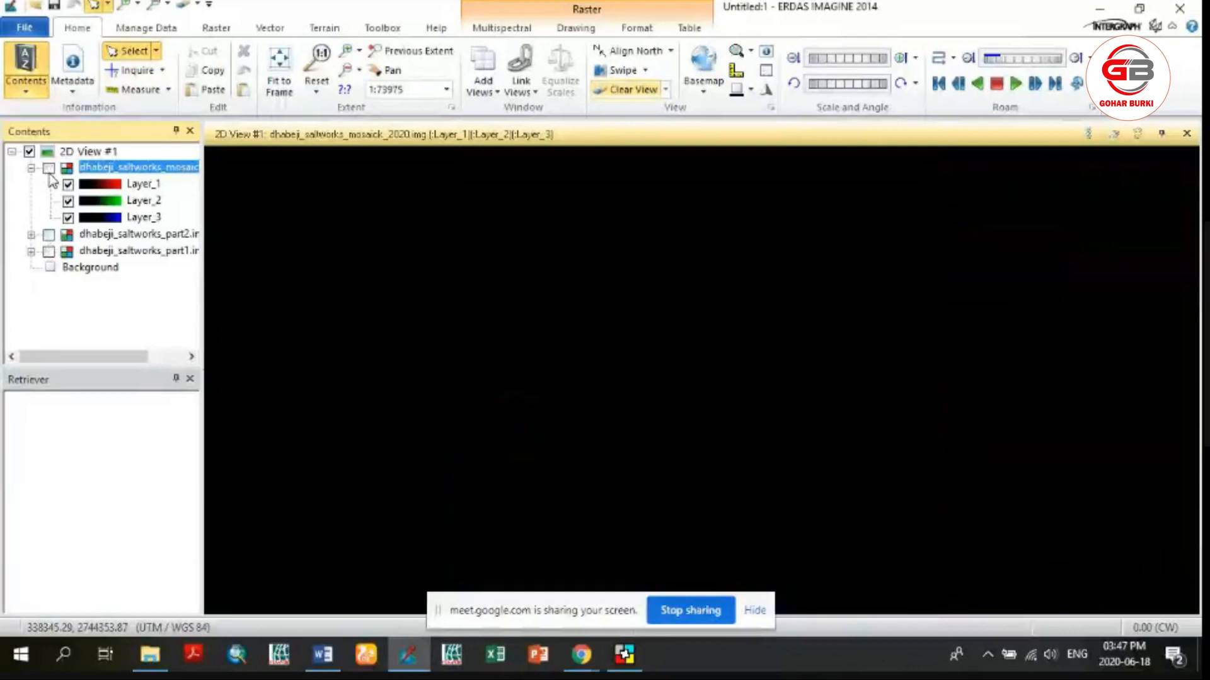
click(48, 251)
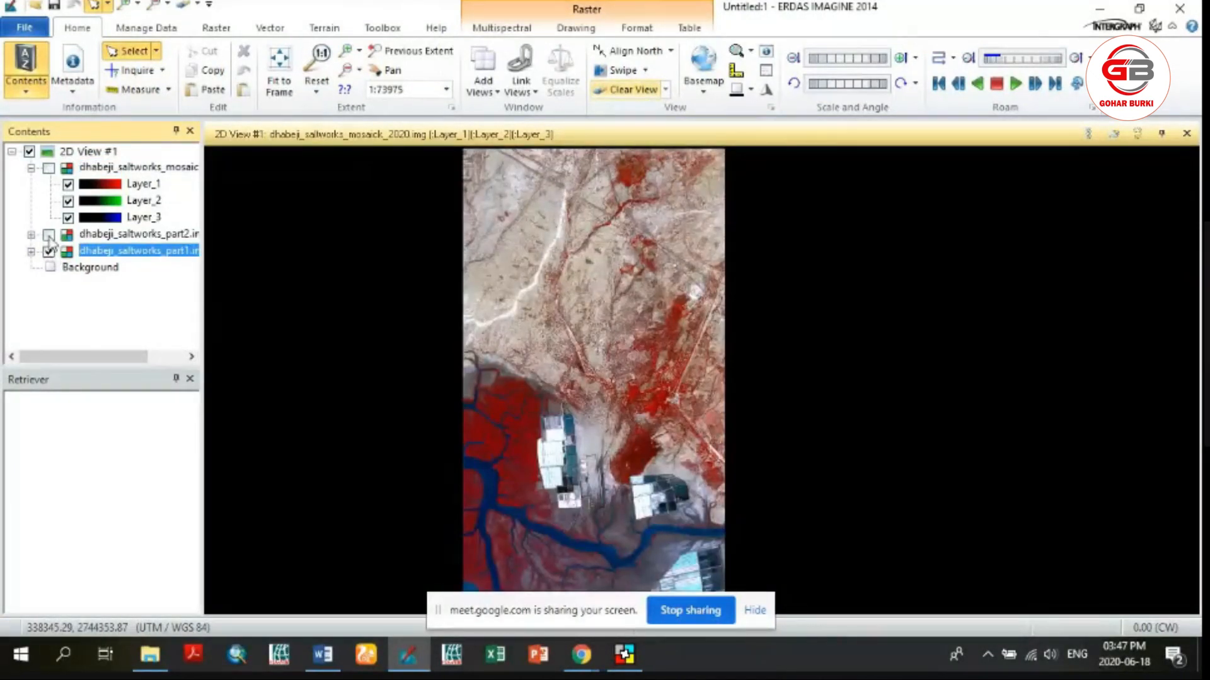
click(49, 234)
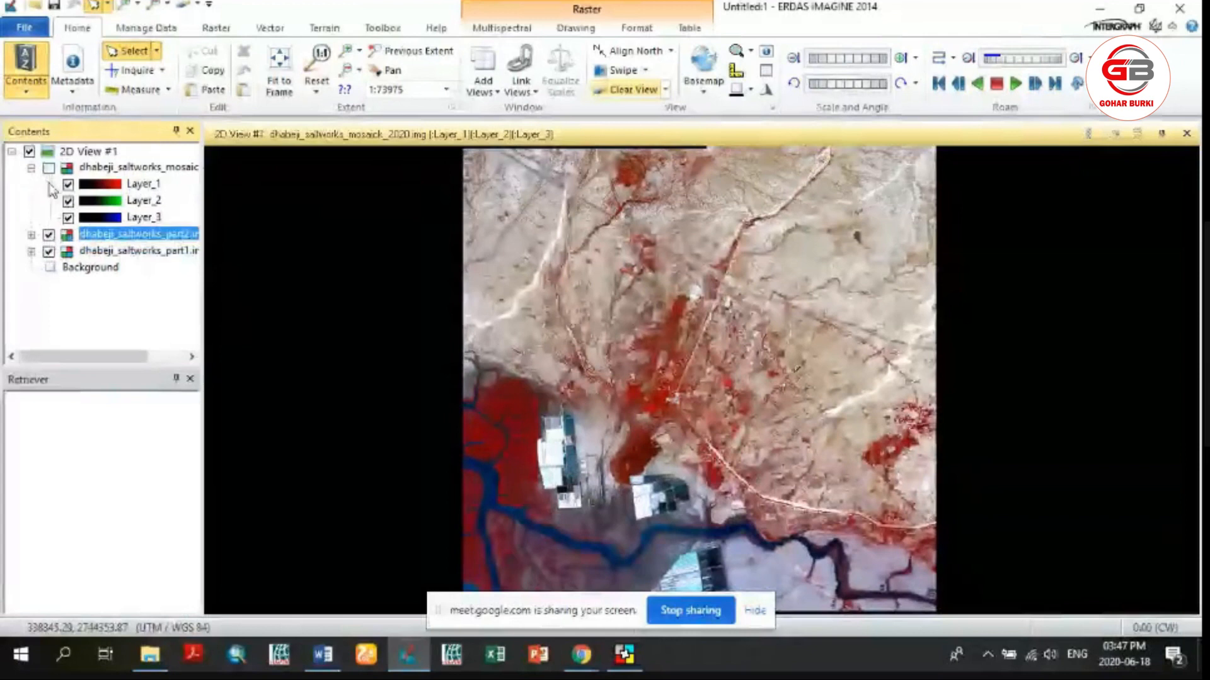
click(49, 235)
click(49, 250)
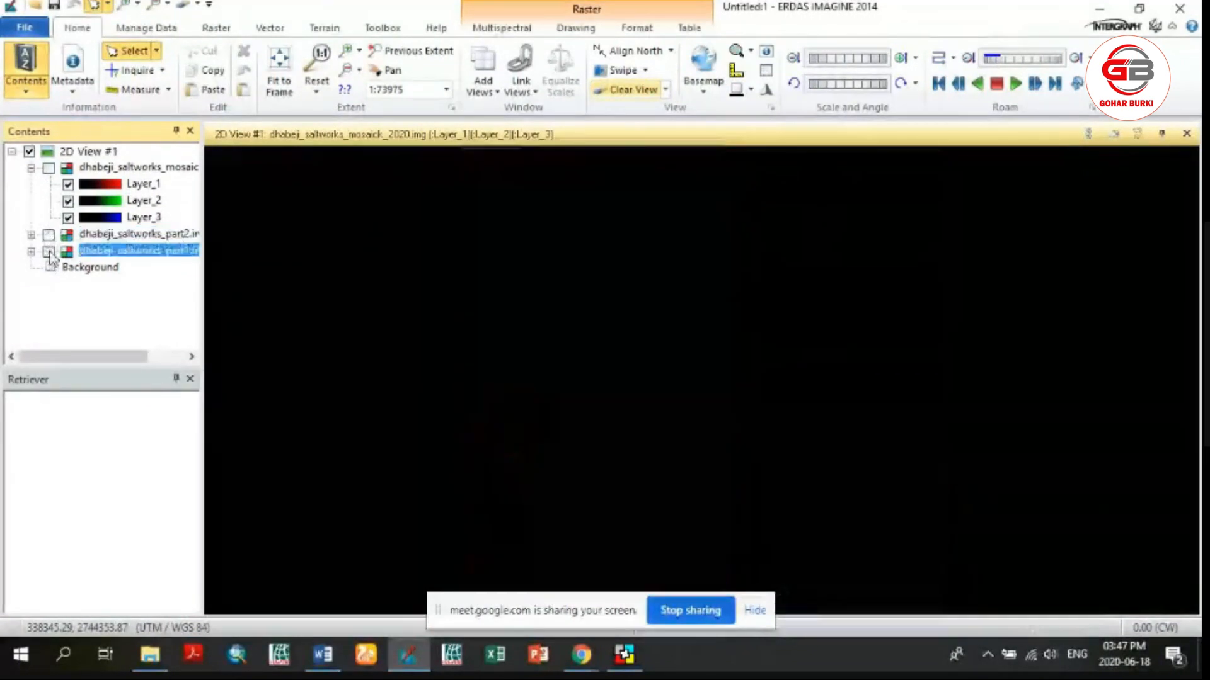
click(48, 168)
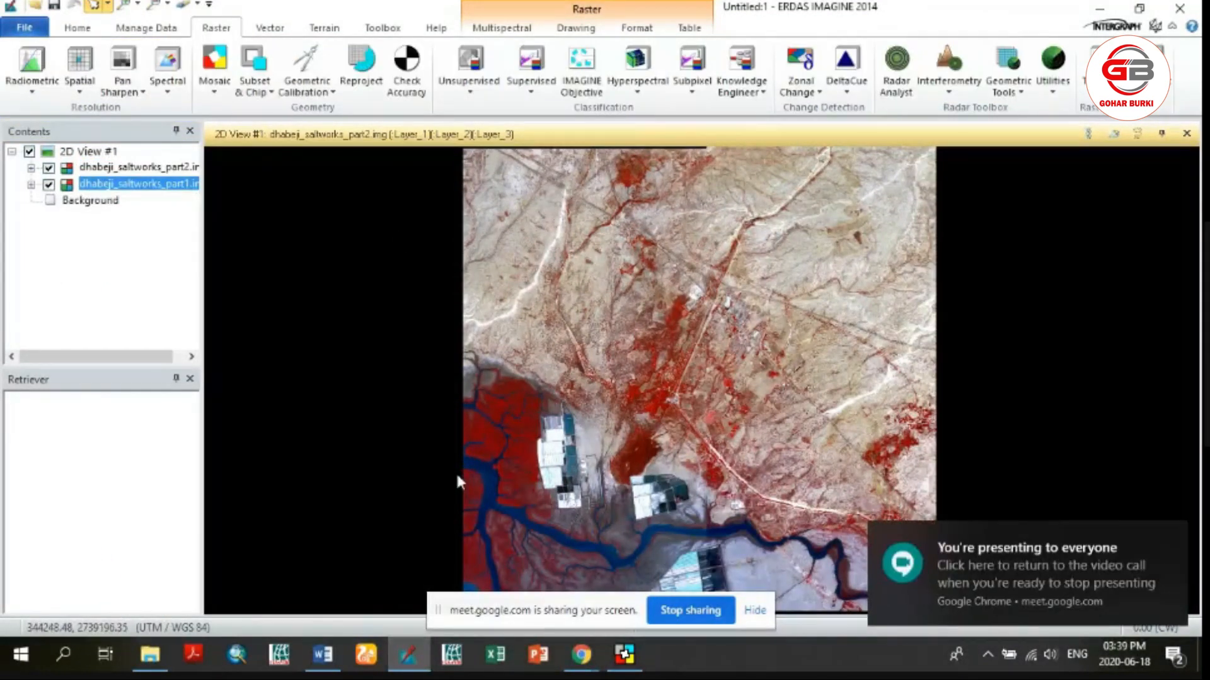
Switch back to the MosaicPro window containing the two saltworks images
click(626, 658)
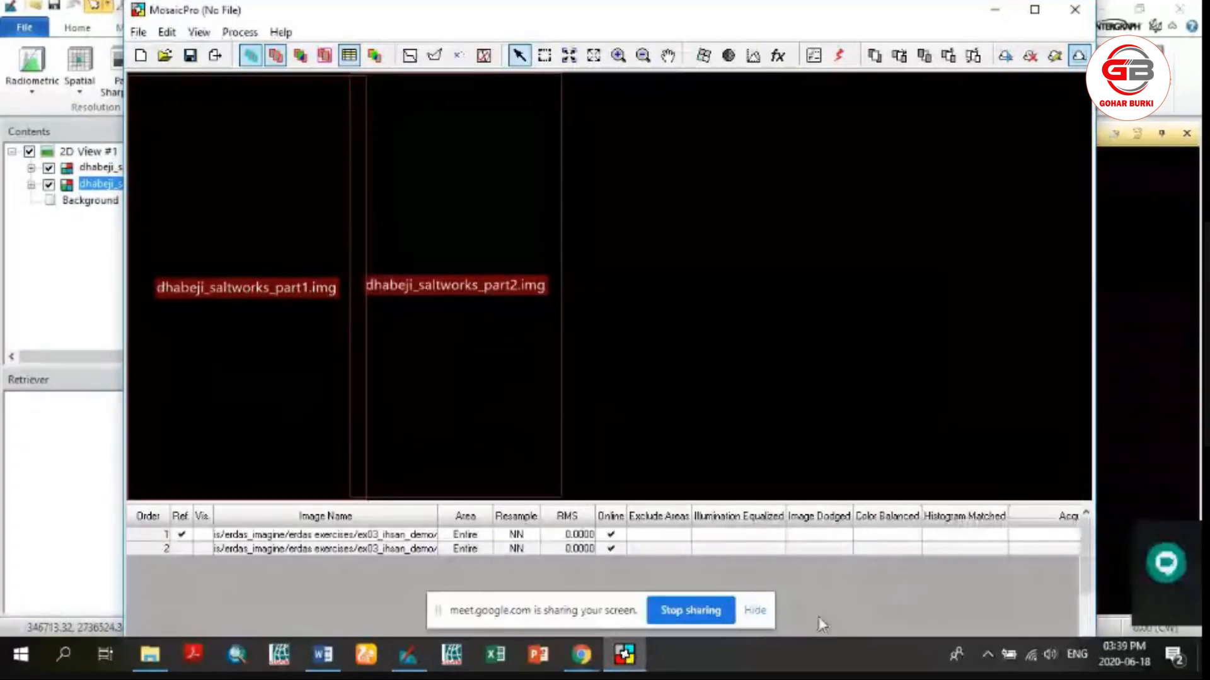